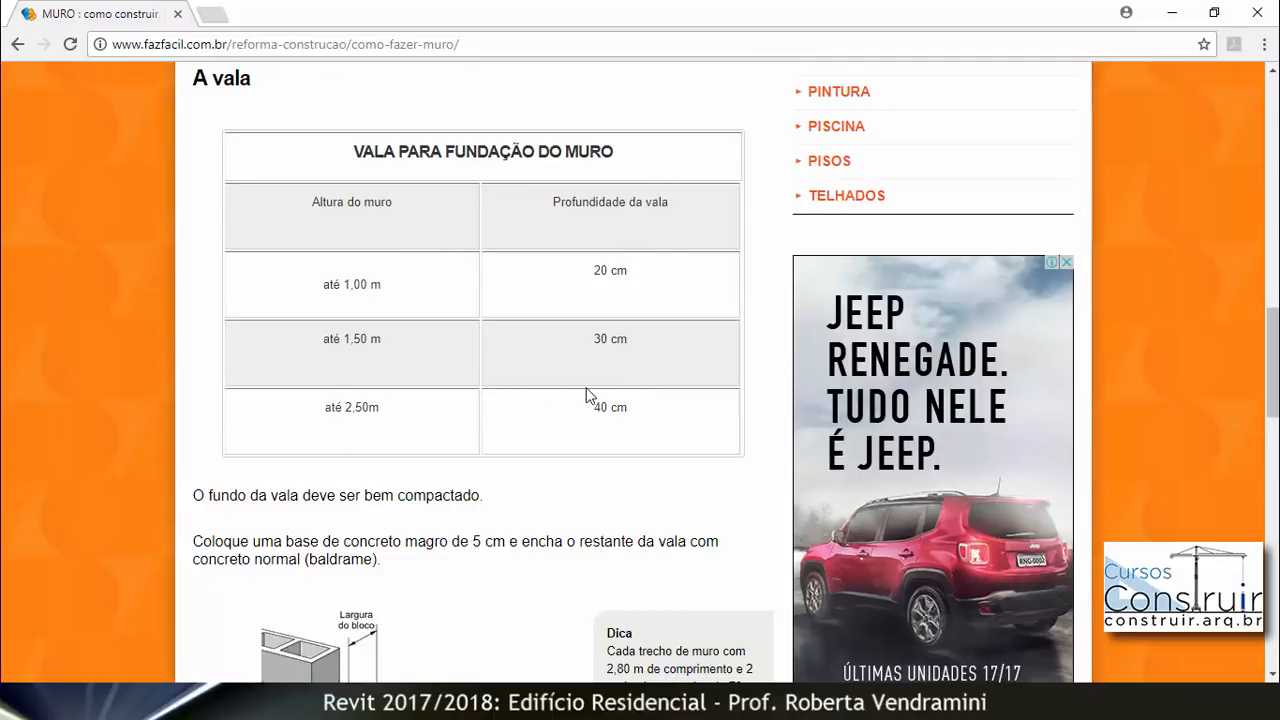
# - Switch from the wall trench reference page to Revit and open the ARQ - PAV. TÉRREO - TÉCNICA floor plan
pyautogui.scroll(-4, 587, 395)
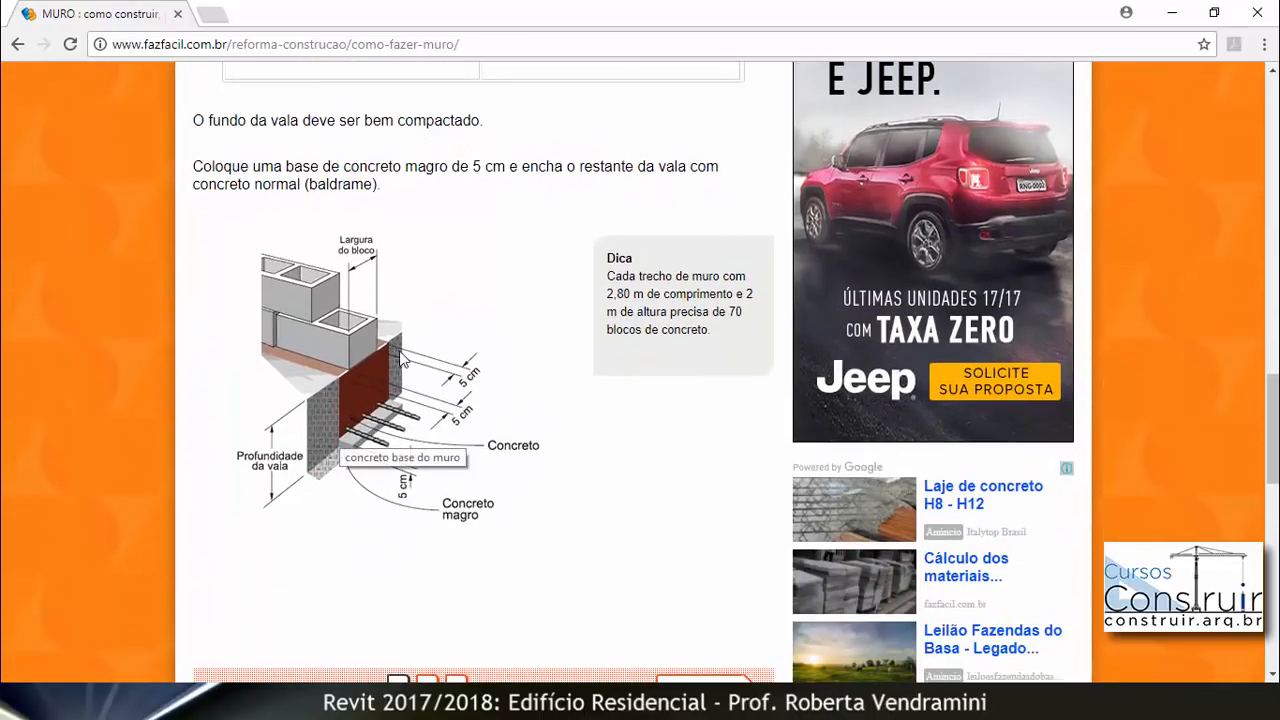
pyautogui.hotkey('alt', 'Tab')
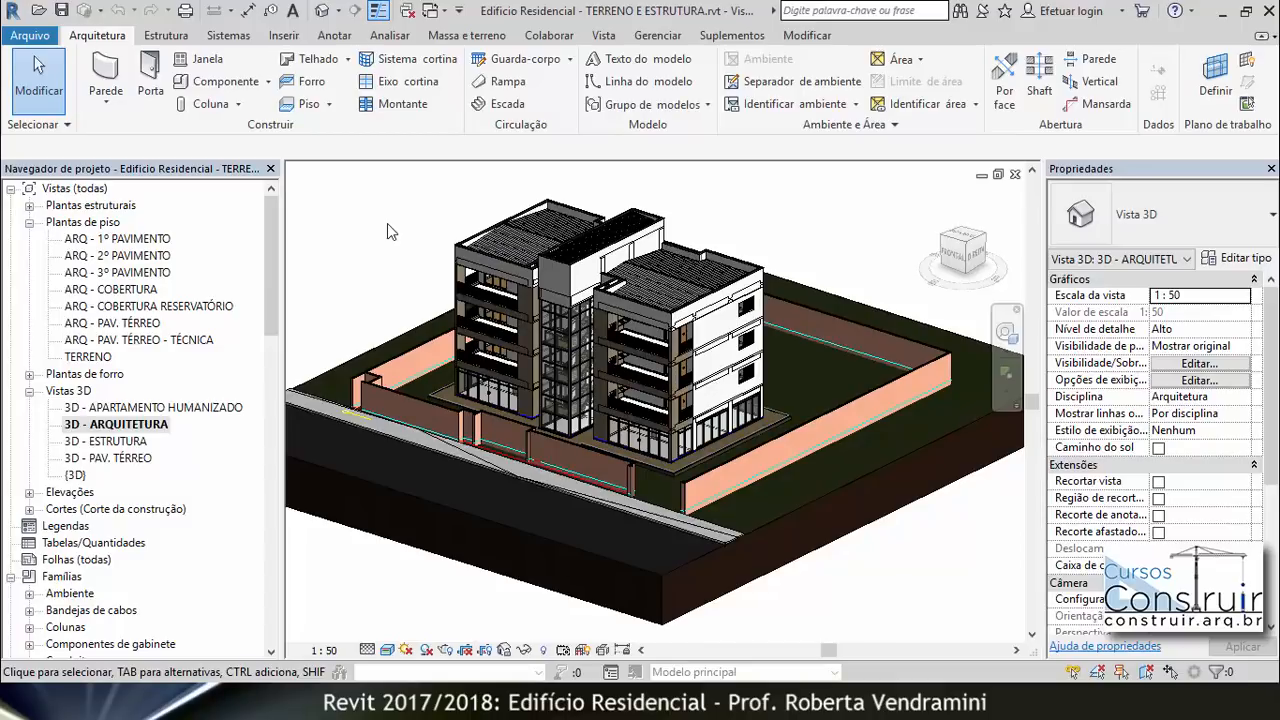
pyautogui.click(170, 38)
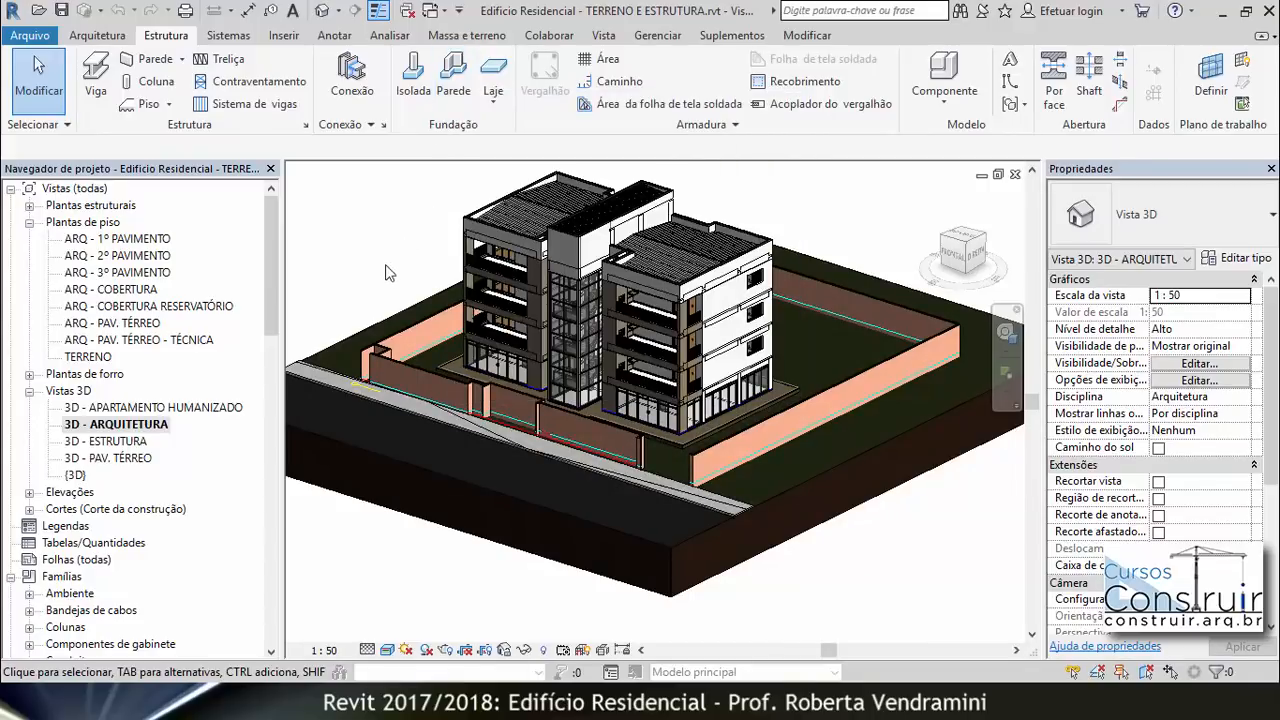
pyautogui.scroll(1, 351, 281)
pyautogui.scroll(-2, 350, 288)
pyautogui.scroll(2, 930, 403)
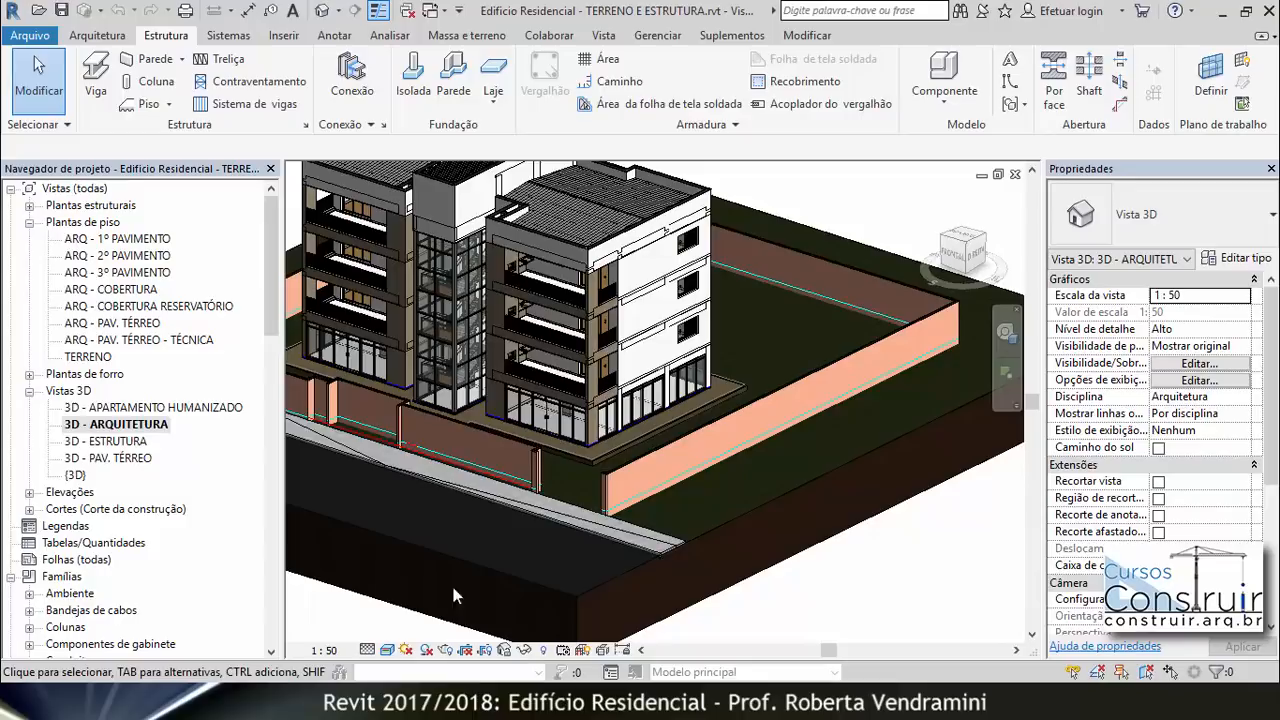
pyautogui.click(145, 340)
pyautogui.doubleClick(145, 340)
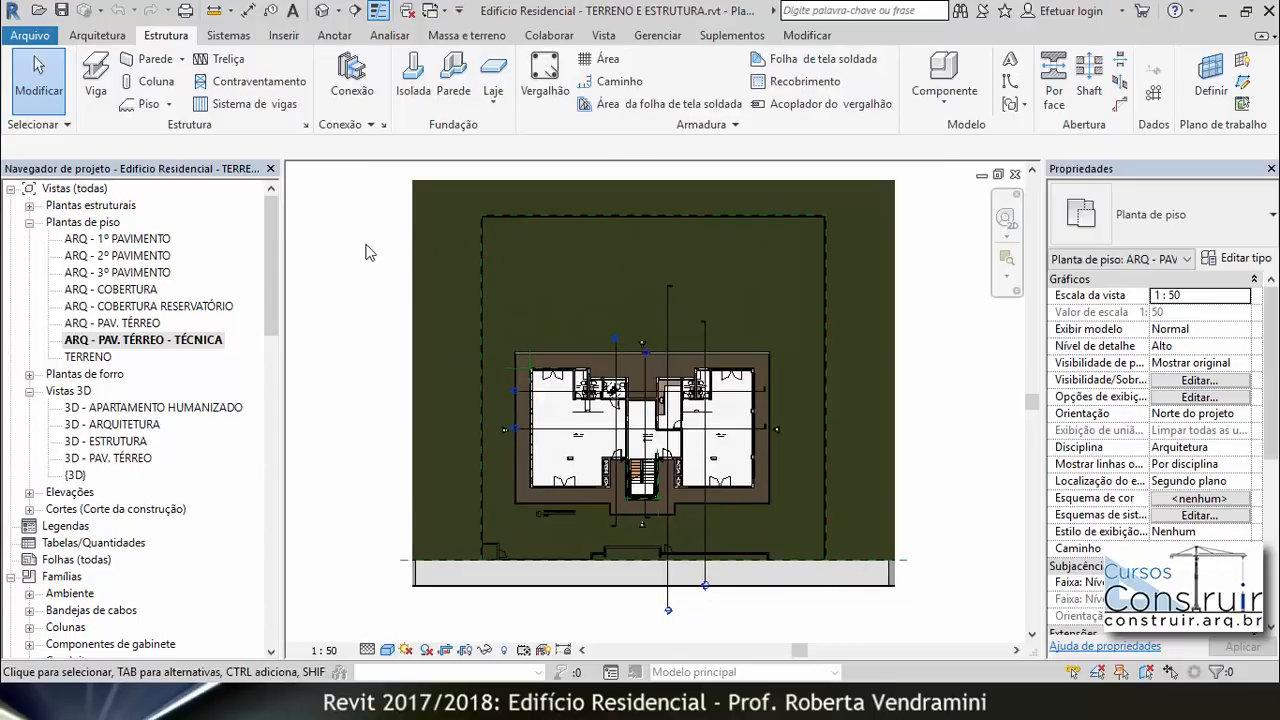
# - Check the spot elevations at the front and rear corners of the plot's perimeter wall
pyautogui.press('e')
pyautogui.press('l')
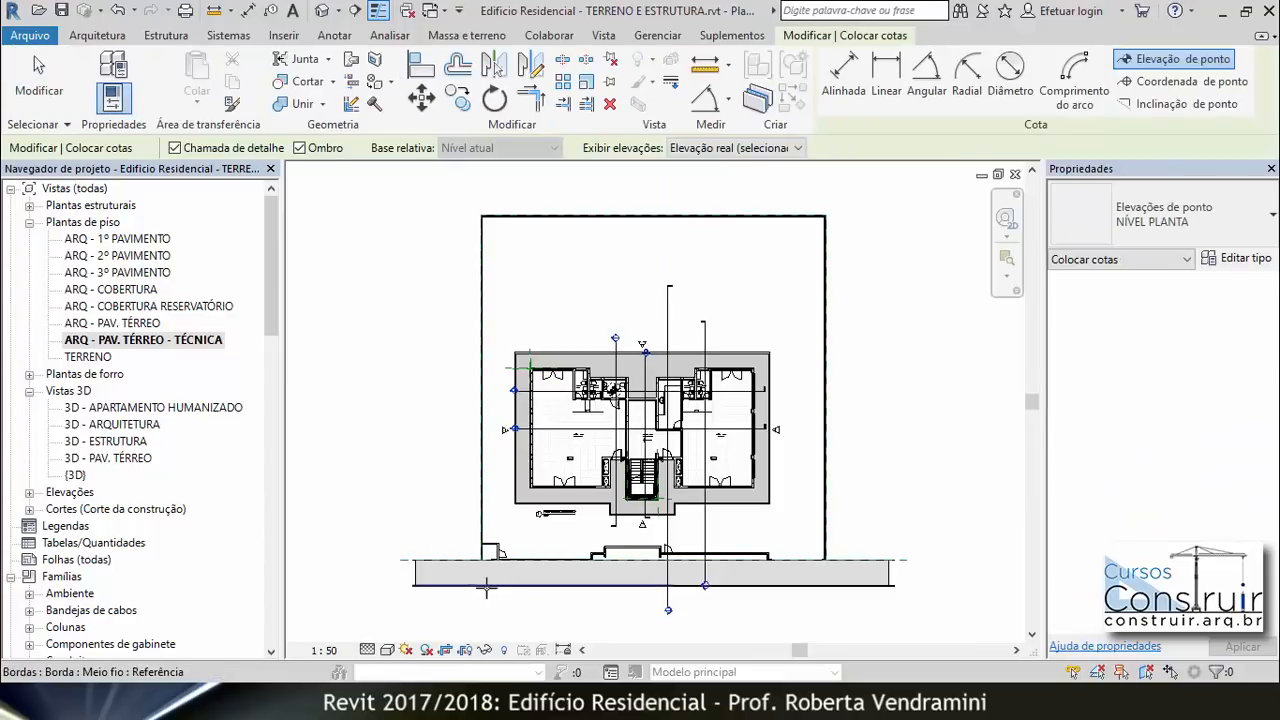
pyautogui.scroll(1, 522, 600)
pyautogui.scroll(6, 522, 600)
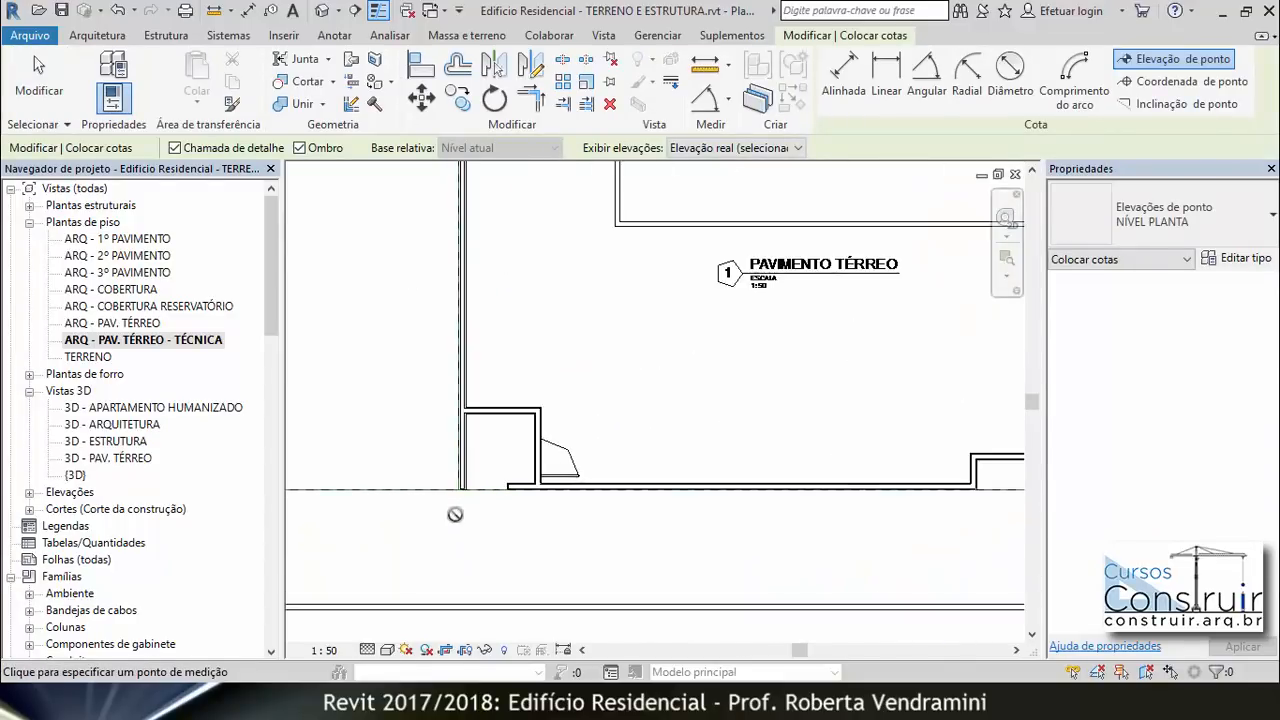
pyautogui.scroll(3, 455, 514)
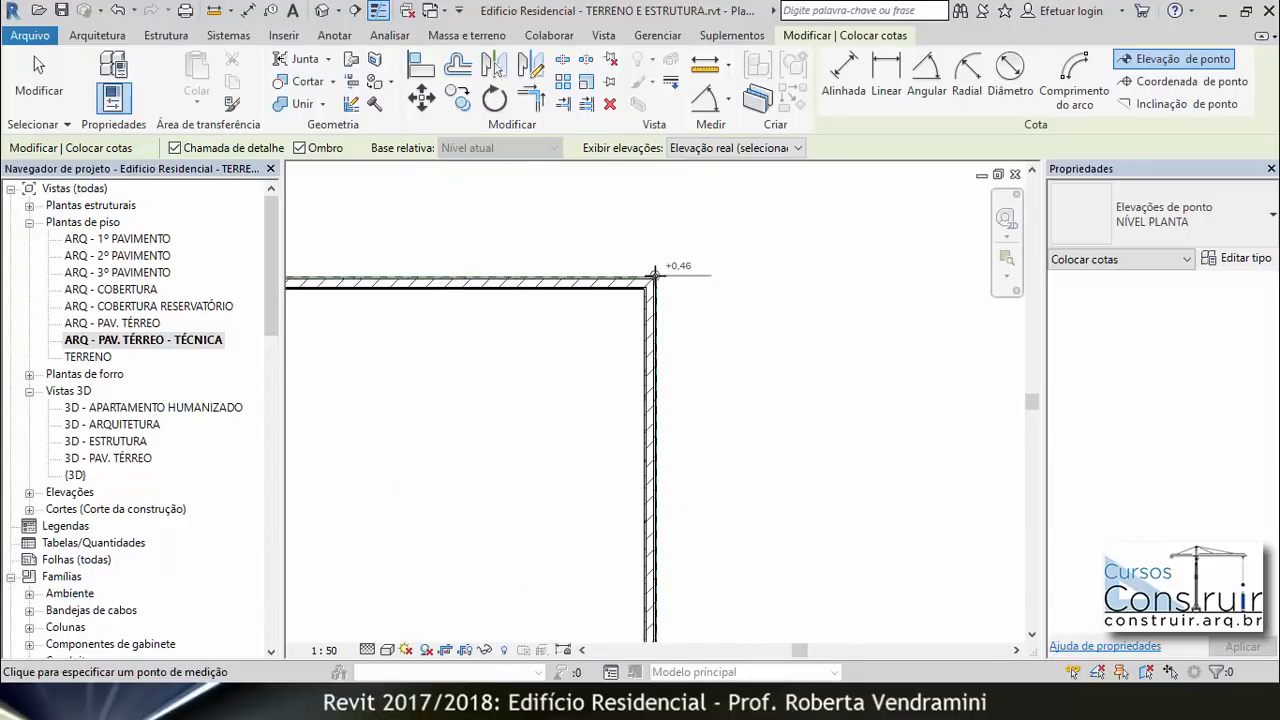
pyautogui.scroll(-5, 766, 289)
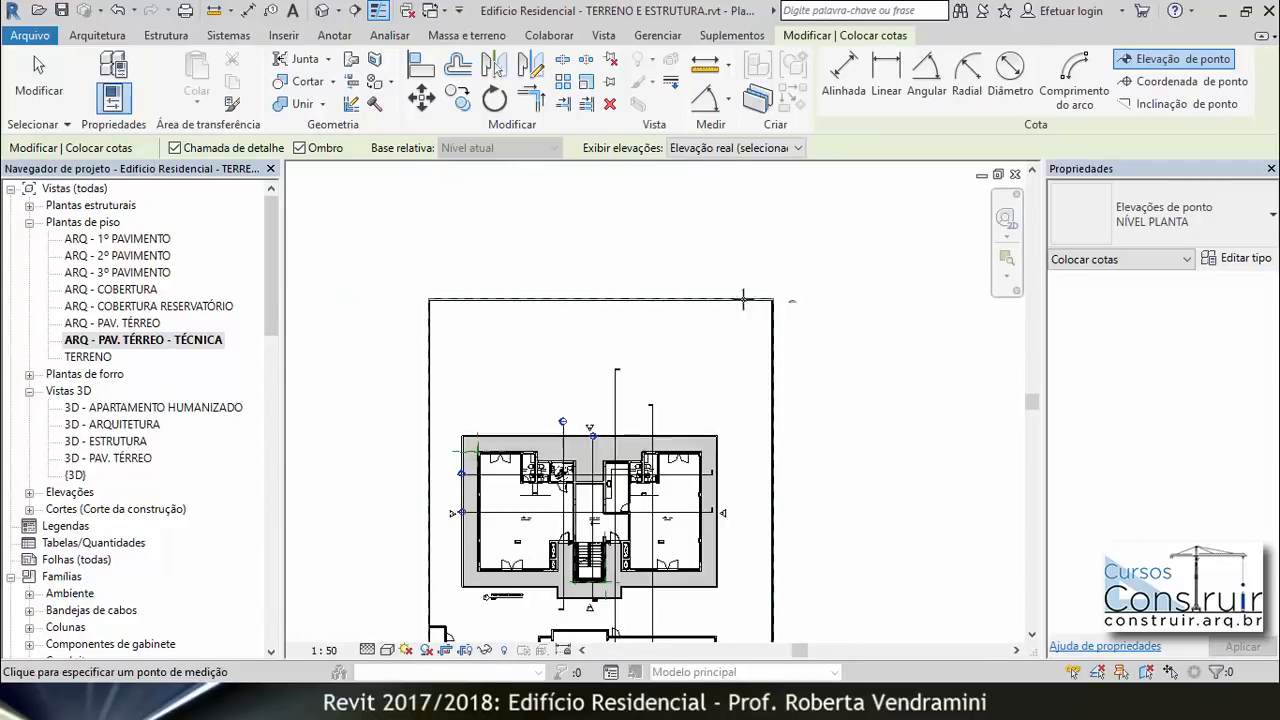
pyautogui.scroll(-1, 748, 280)
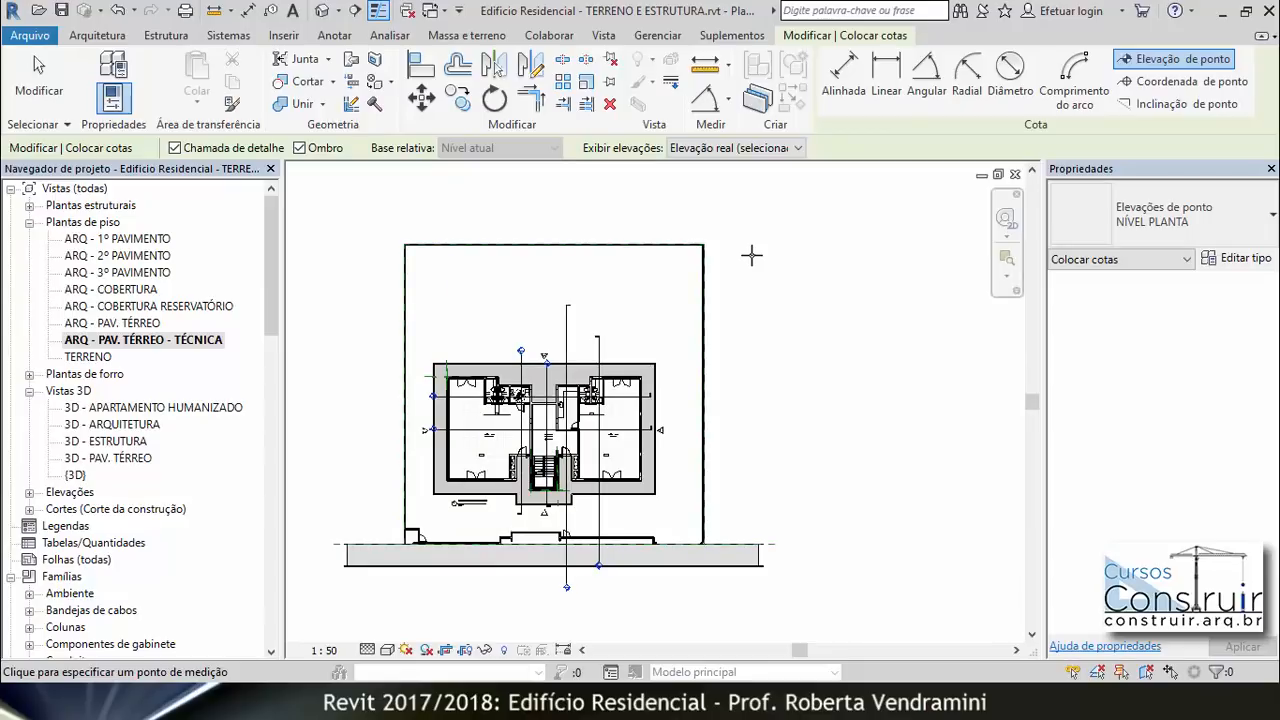
pyautogui.press('Escape')
pyautogui.press('Escape')
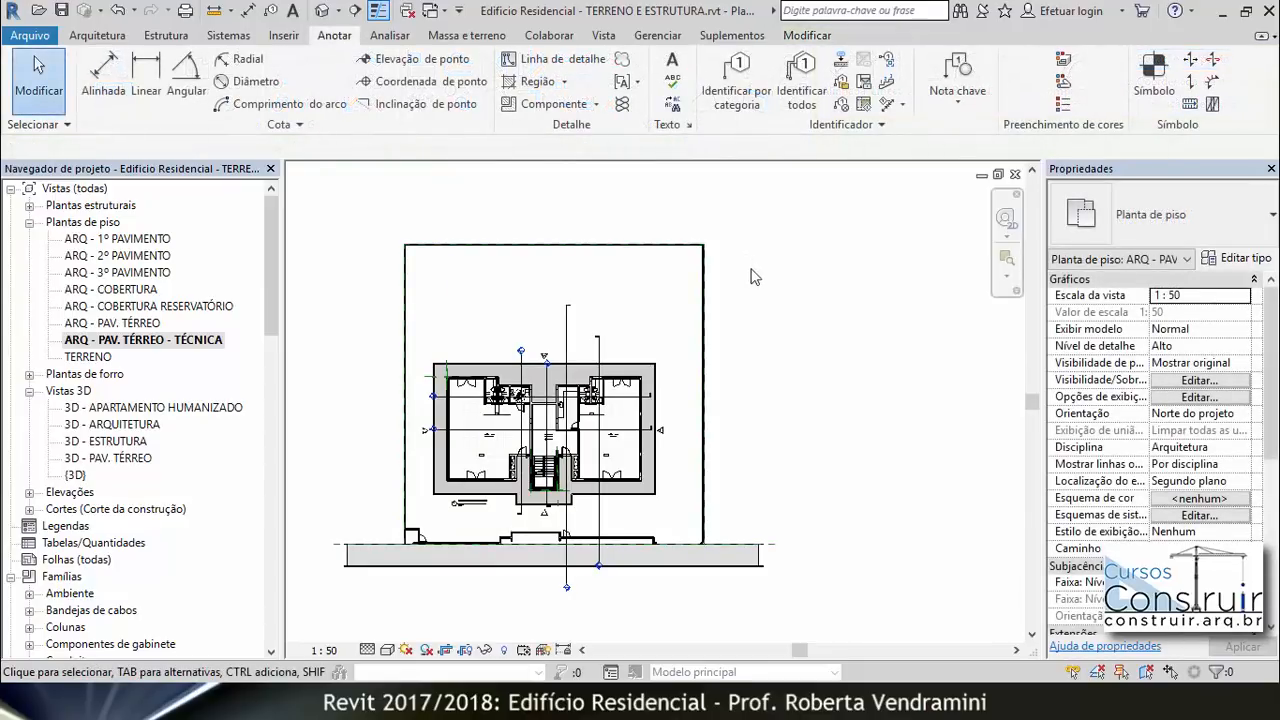
# - Draw a short section across the side perimeter wall near the sidewalk and open its section view
pyautogui.scroll(8, 728, 572)
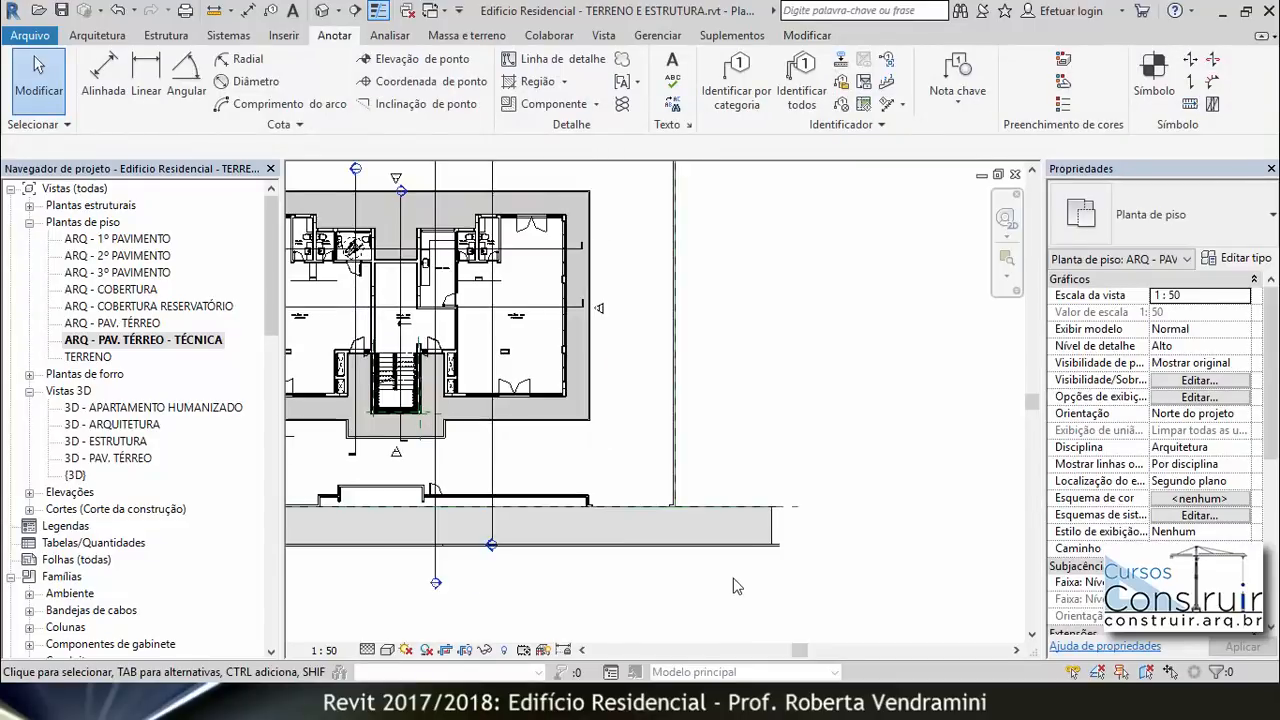
pyautogui.click(355, 10)
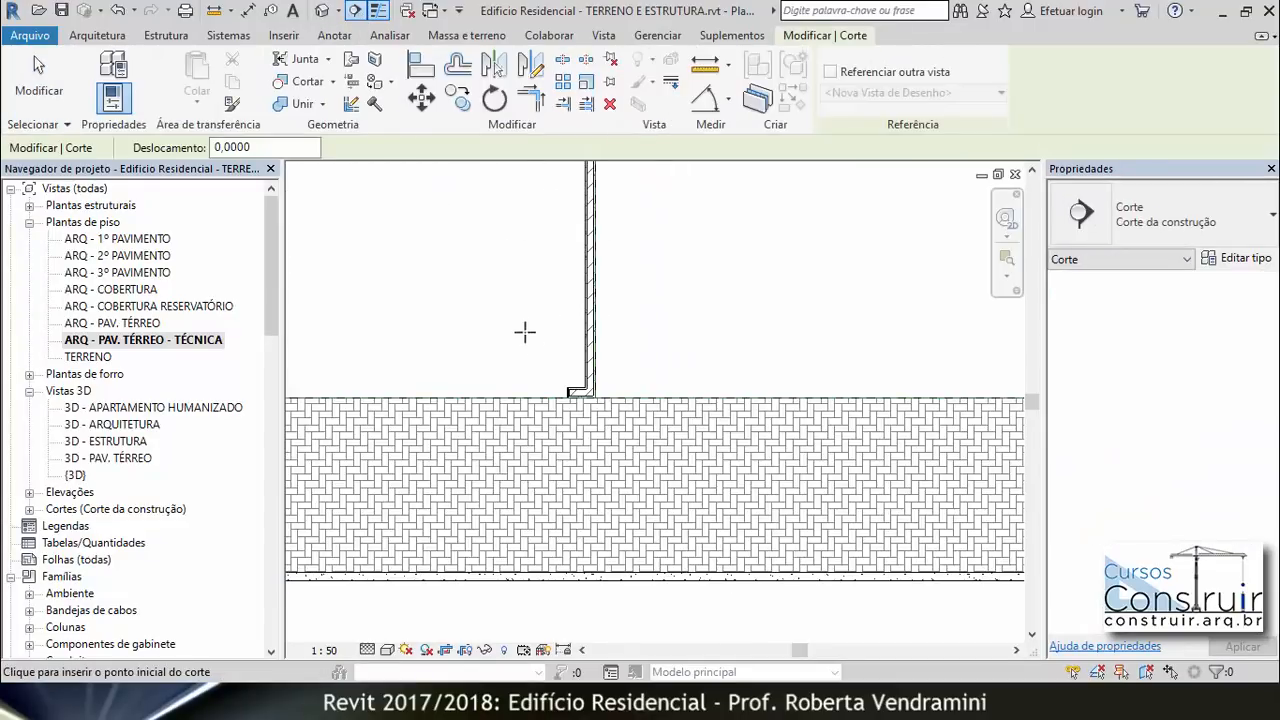
pyautogui.click(538, 372)
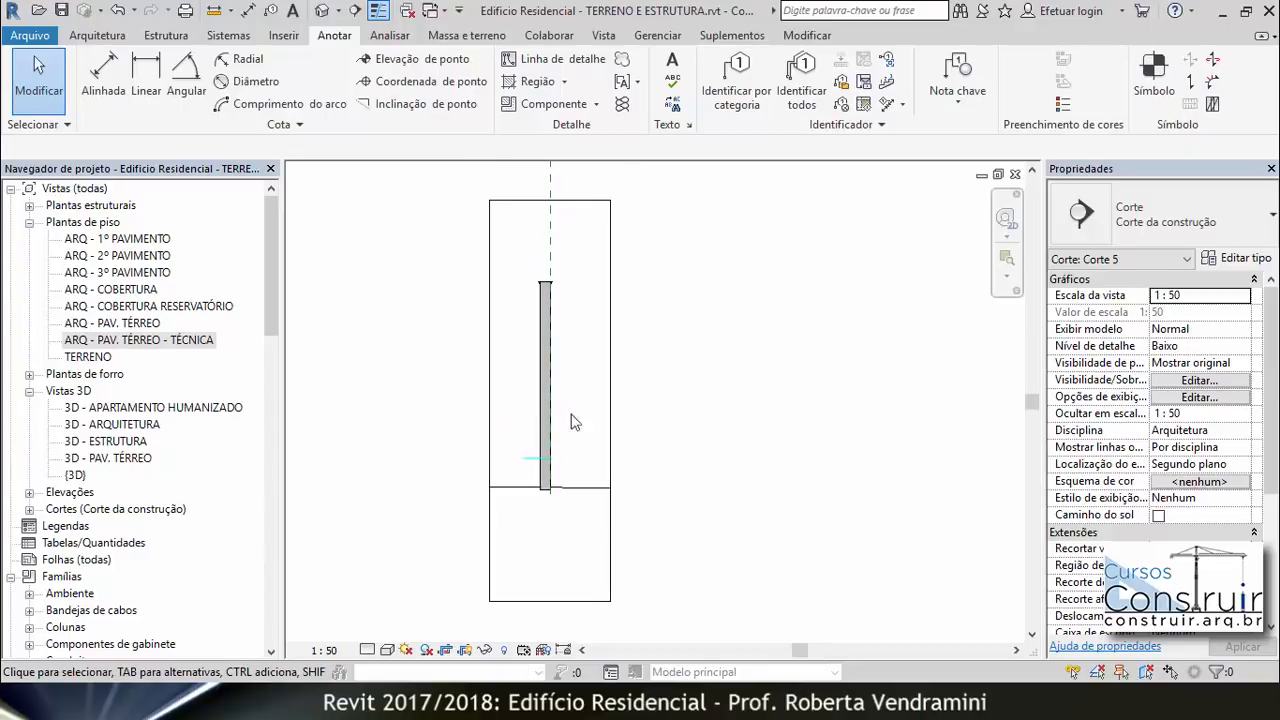
# - Set the unconnected height of the .EXT Muro 15cm com rufo wall in the section to 2,3 m
pyautogui.scroll(1, 586, 330)
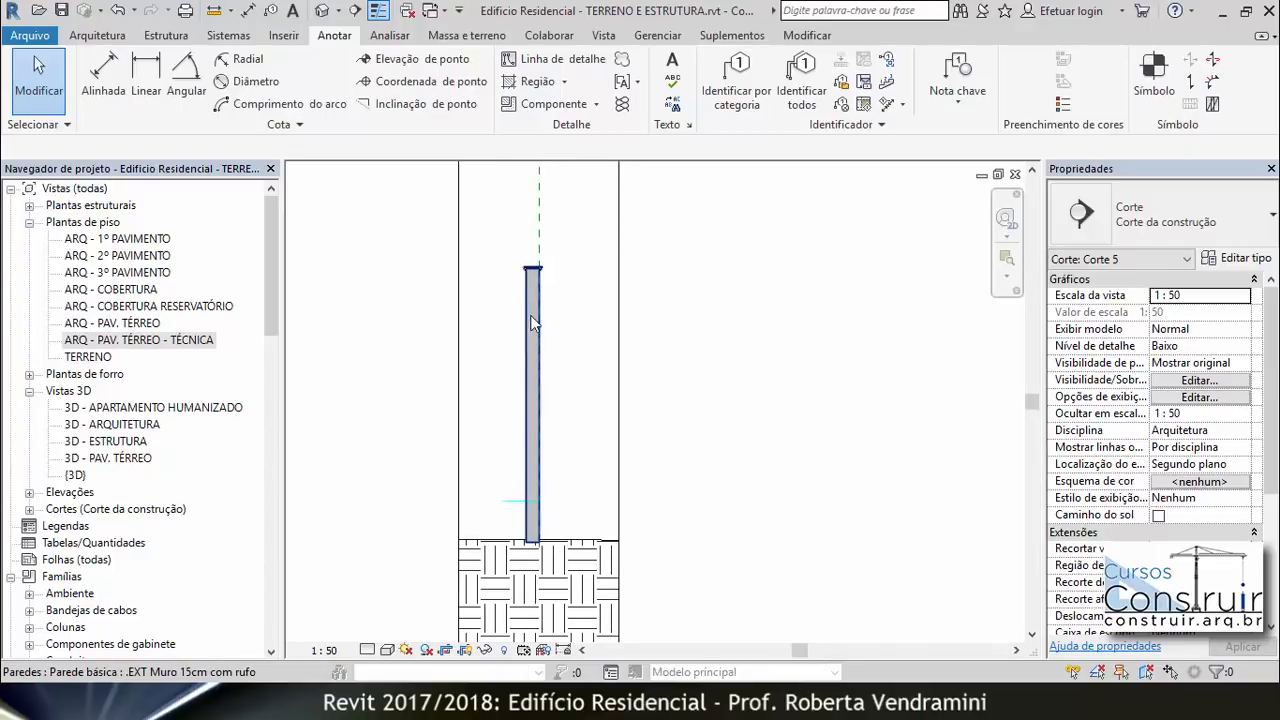
pyautogui.click(526, 450)
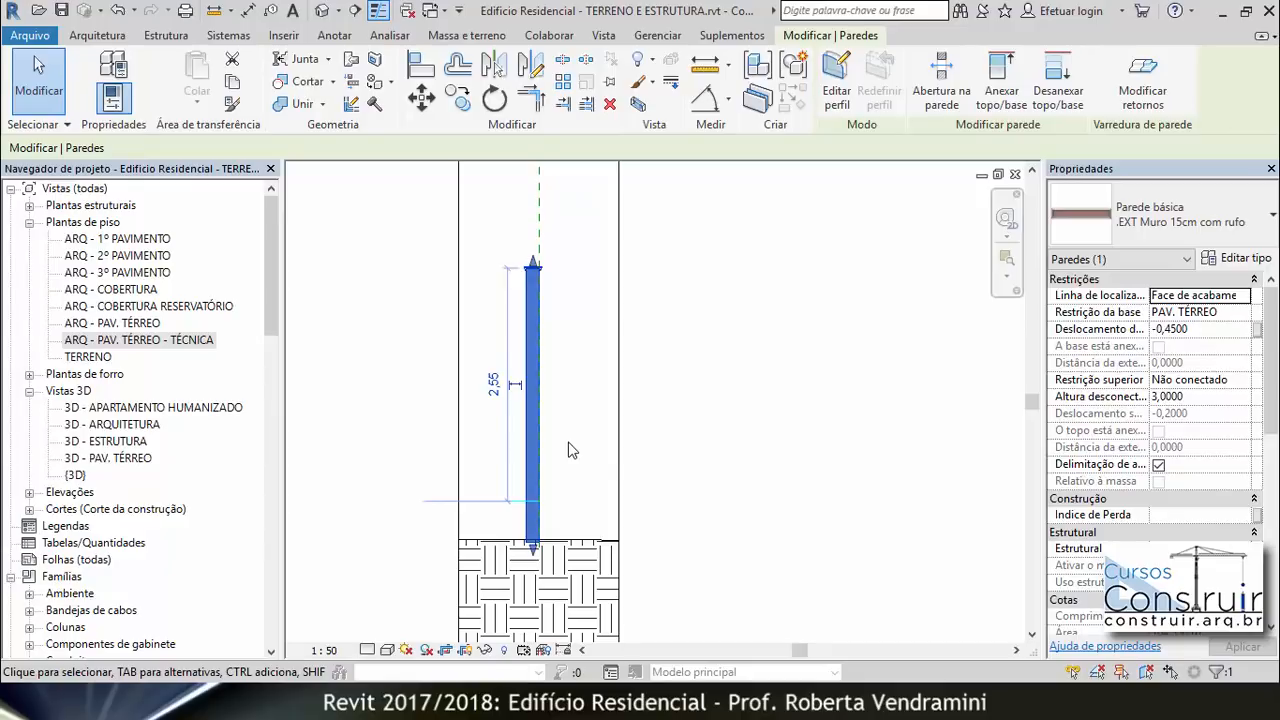
pyautogui.click(1173, 397)
pyautogui.moveTo(1186, 397); pyautogui.dragTo(1152, 397)
pyautogui.write('2,3')
pyautogui.click(745, 420)
# - Place a Sapata de suporte - 900 x 300 wall foundation under the sectioned perimeter wall
pyautogui.scroll(5, 541, 545)
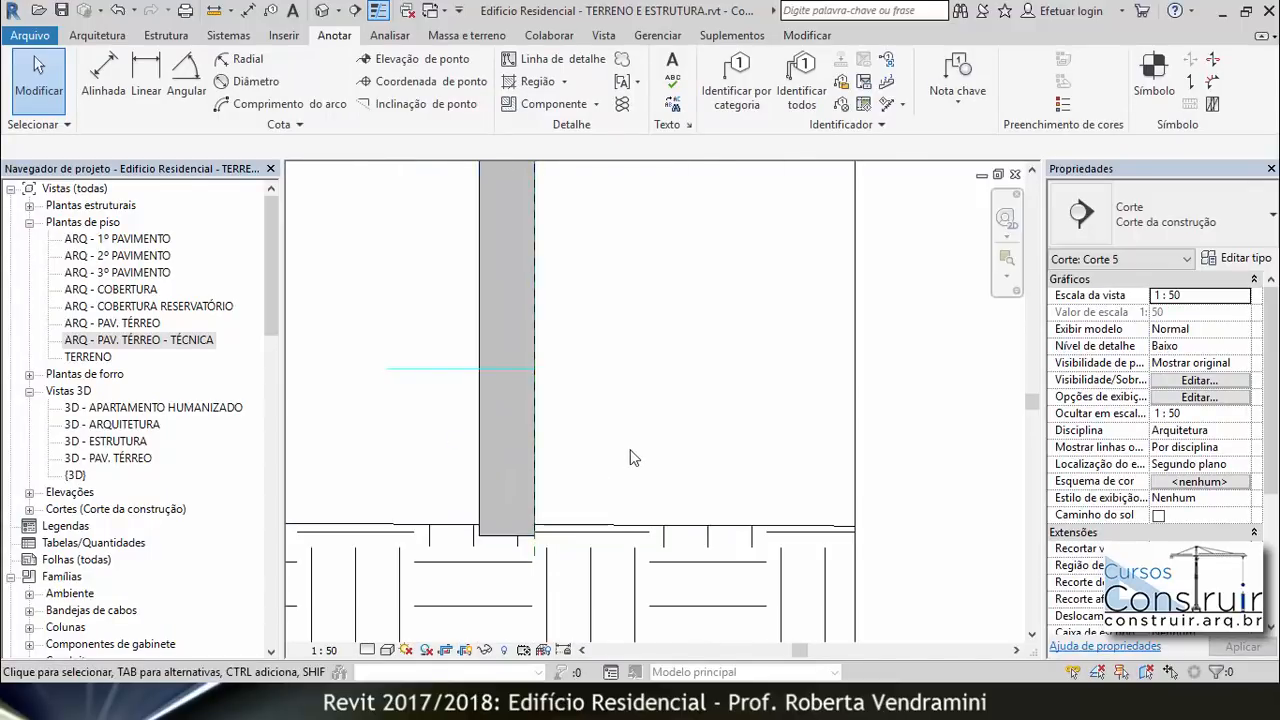
pyautogui.scroll(-1, 673, 450)
pyautogui.scroll(-3, 673, 446)
pyautogui.scroll(3, 629, 433)
pyautogui.moveTo(629, 433); pyautogui.dragTo(583, 320, button='middle')
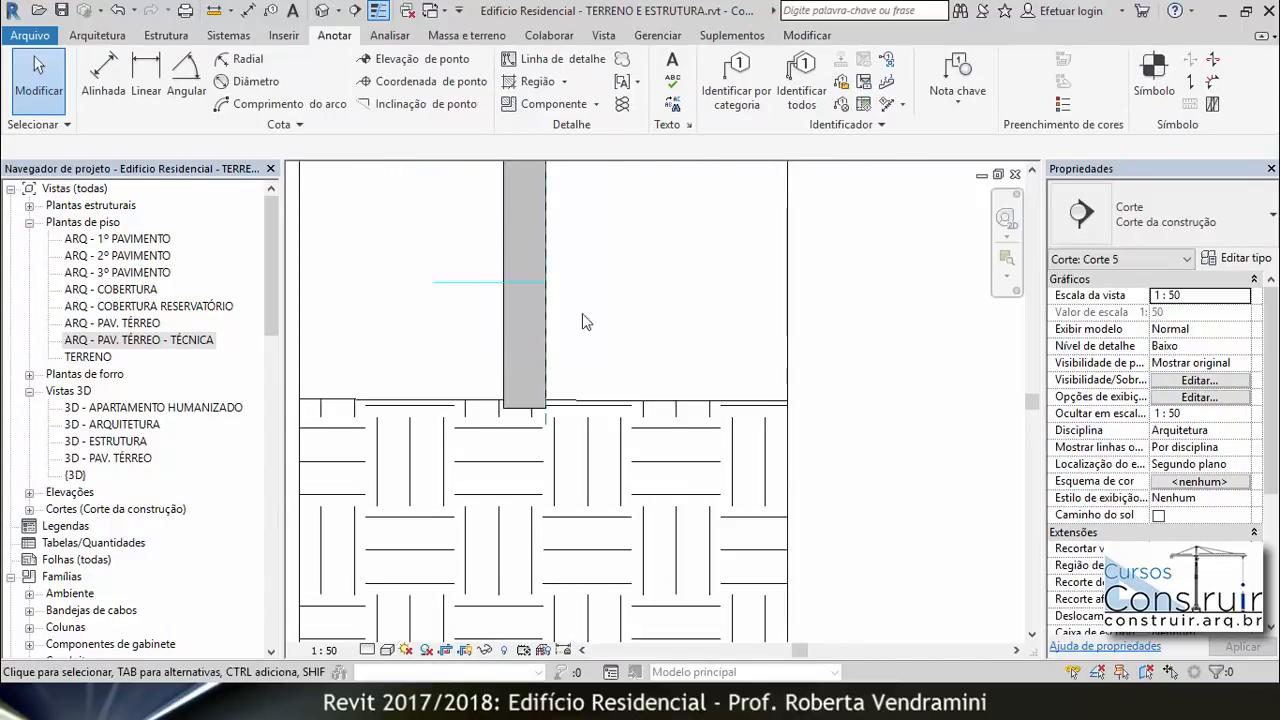
pyautogui.press('f')
pyautogui.press('t')
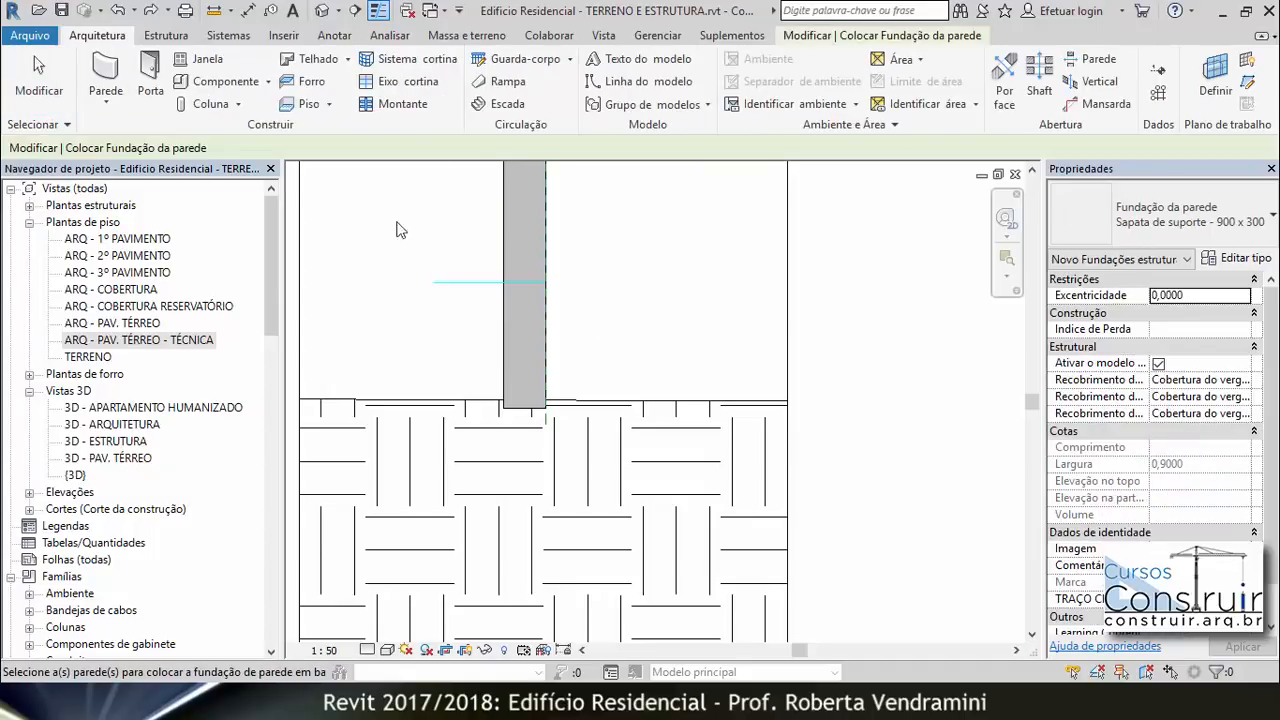
pyautogui.click(170, 38)
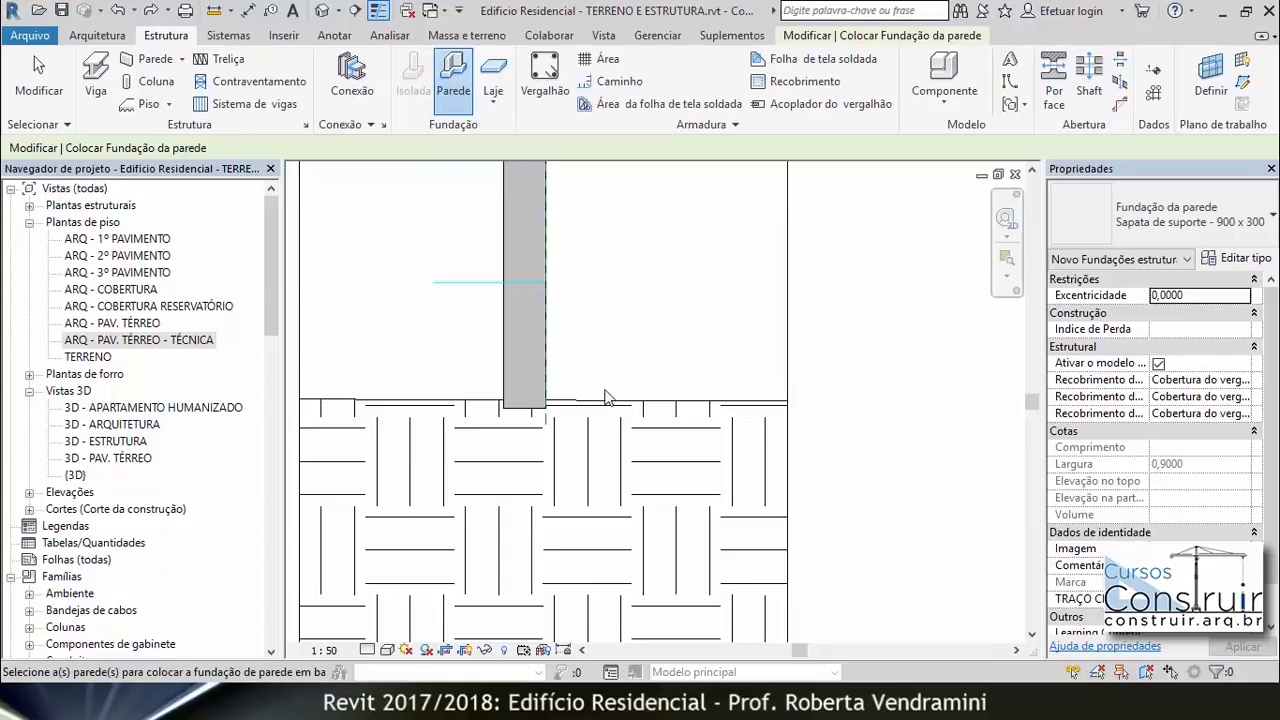
pyautogui.click(546, 392)
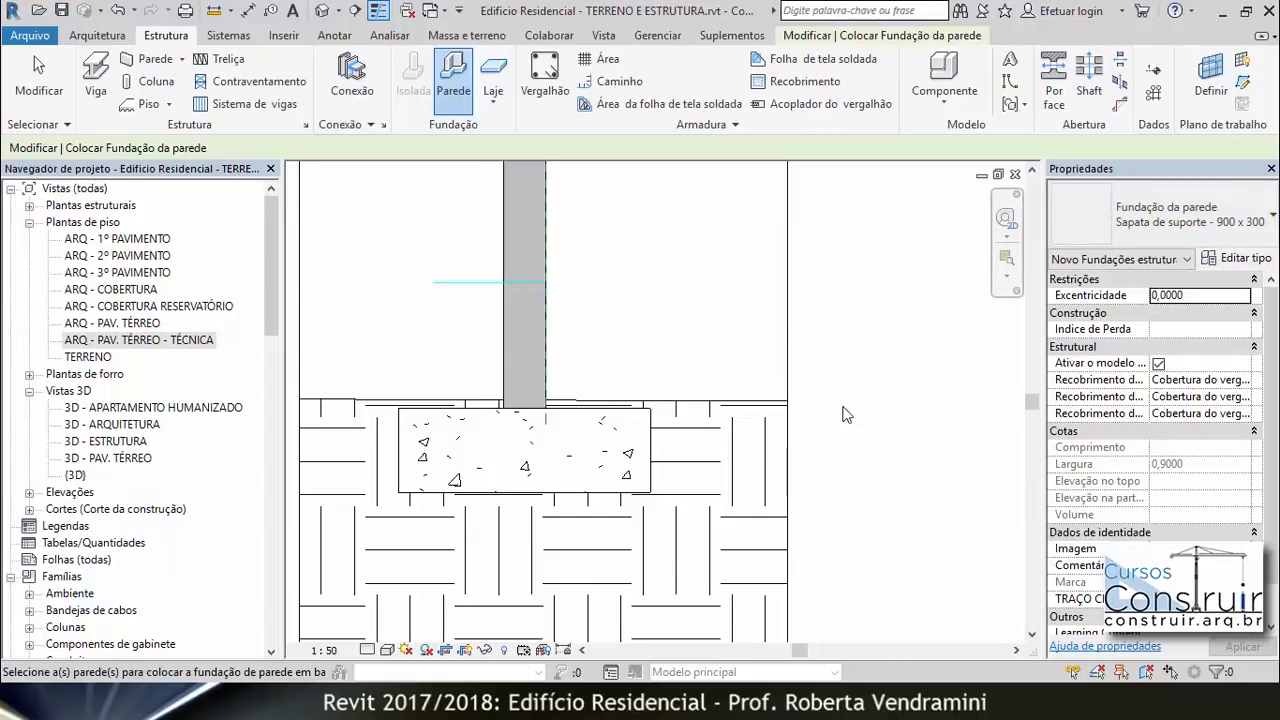
pyautogui.press('Escape')
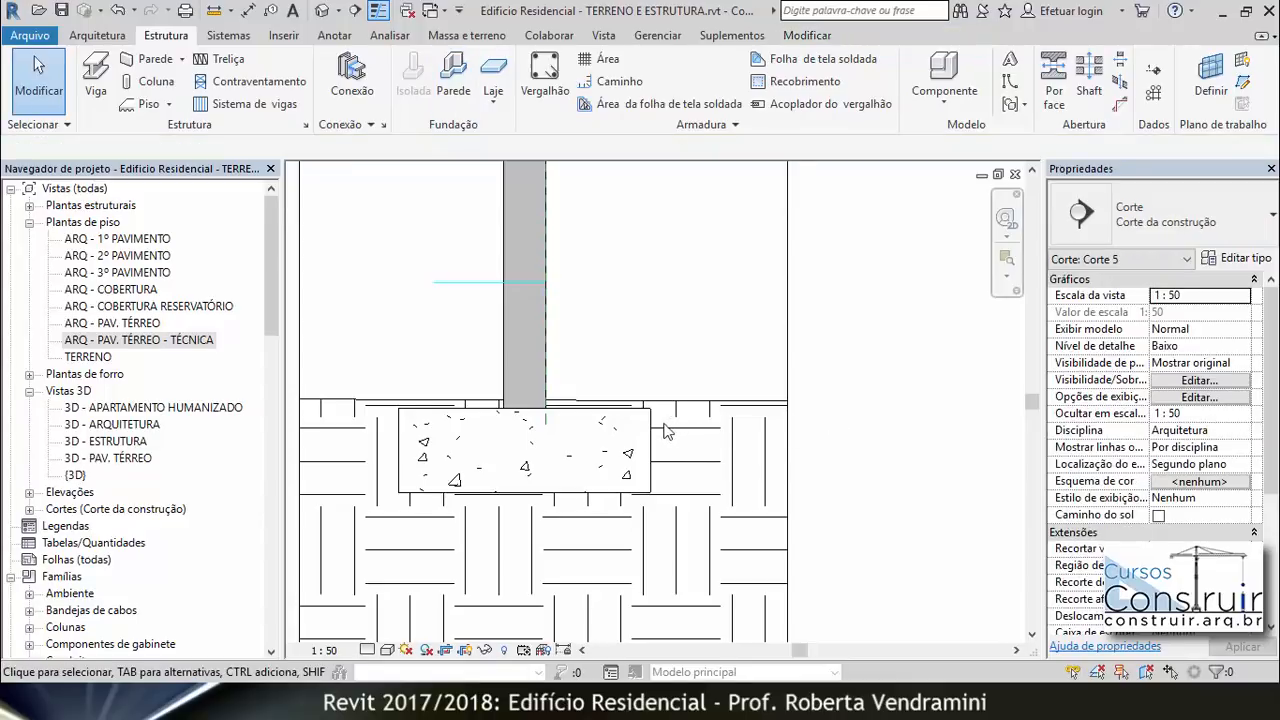
# - Duplicate the wall foundation's type under the name Baldrame Muro - 20 x 40 cm
pyautogui.click(651, 427)
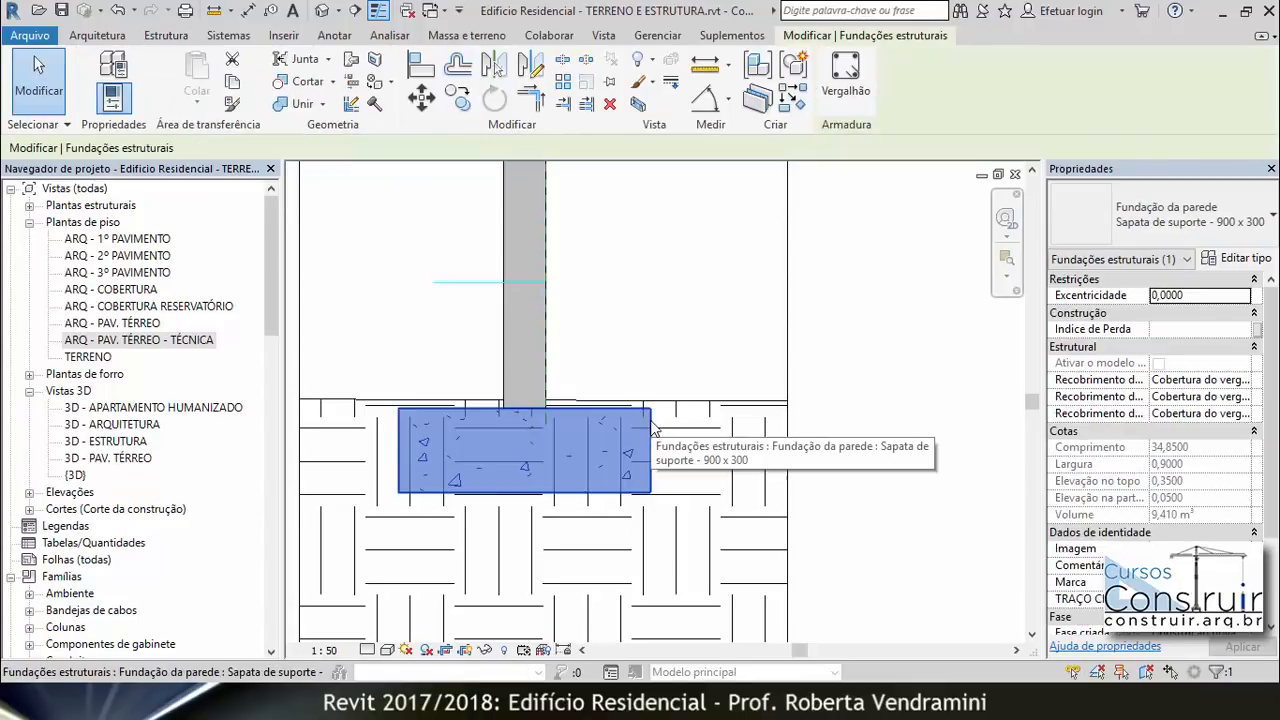
pyautogui.click(1241, 260)
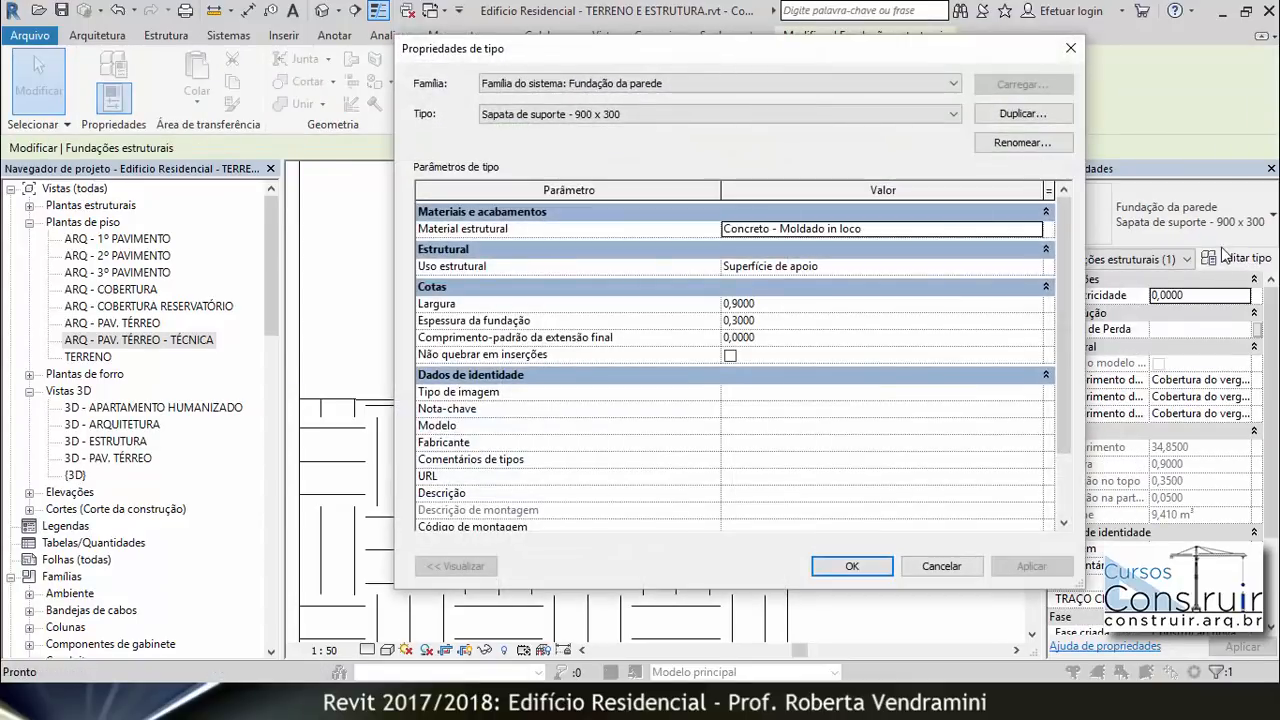
pyautogui.click(1022, 113)
pyautogui.write('Bal')
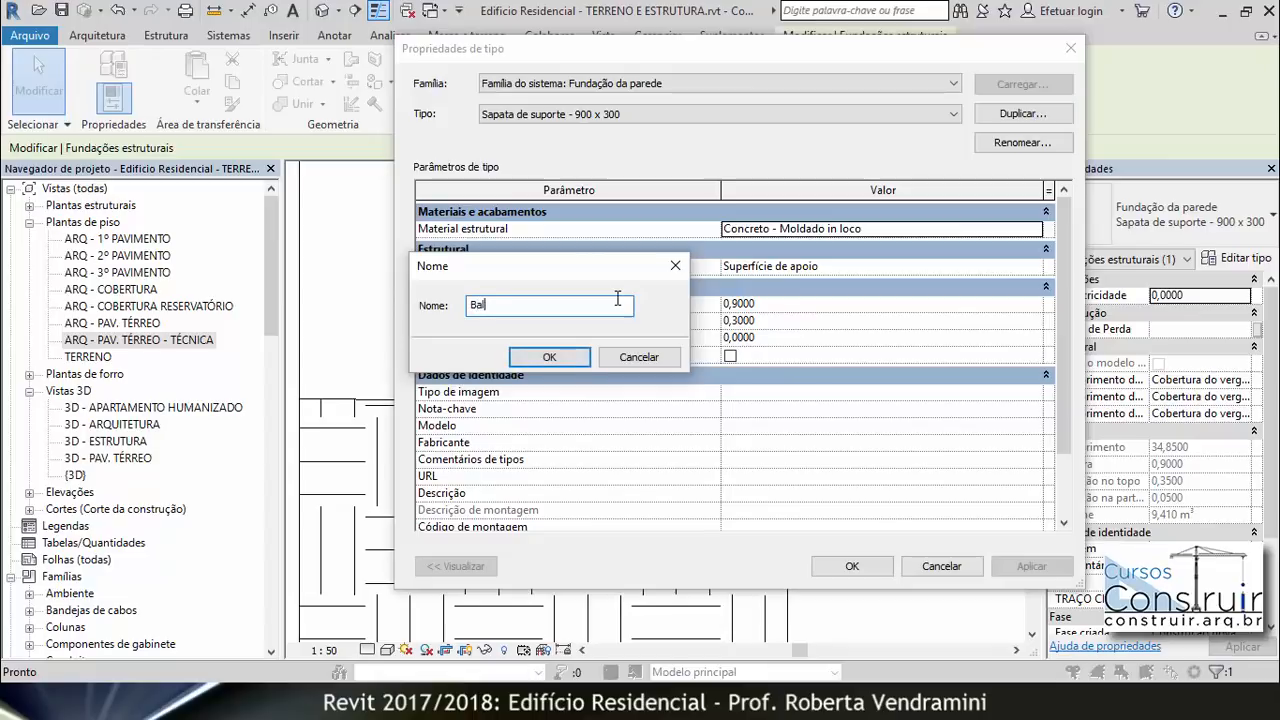
pyautogui.write('drame Muro - 20 x 40 cm')
pyautogui.press('Return')
# - Set the new foundation type's width to 0,2 m and its foundation thickness to 0,4 m
pyautogui.click(763, 306)
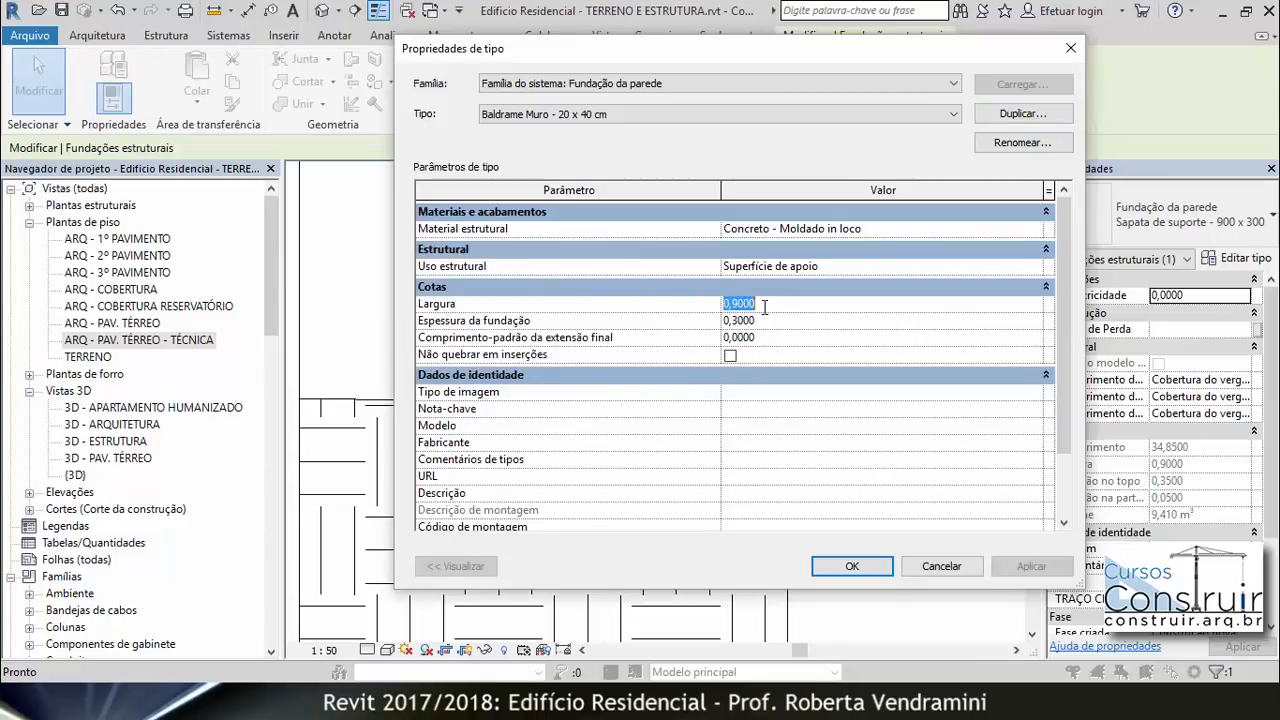
pyautogui.moveTo(733, 304); pyautogui.dragTo(774, 304)
pyautogui.write('2')
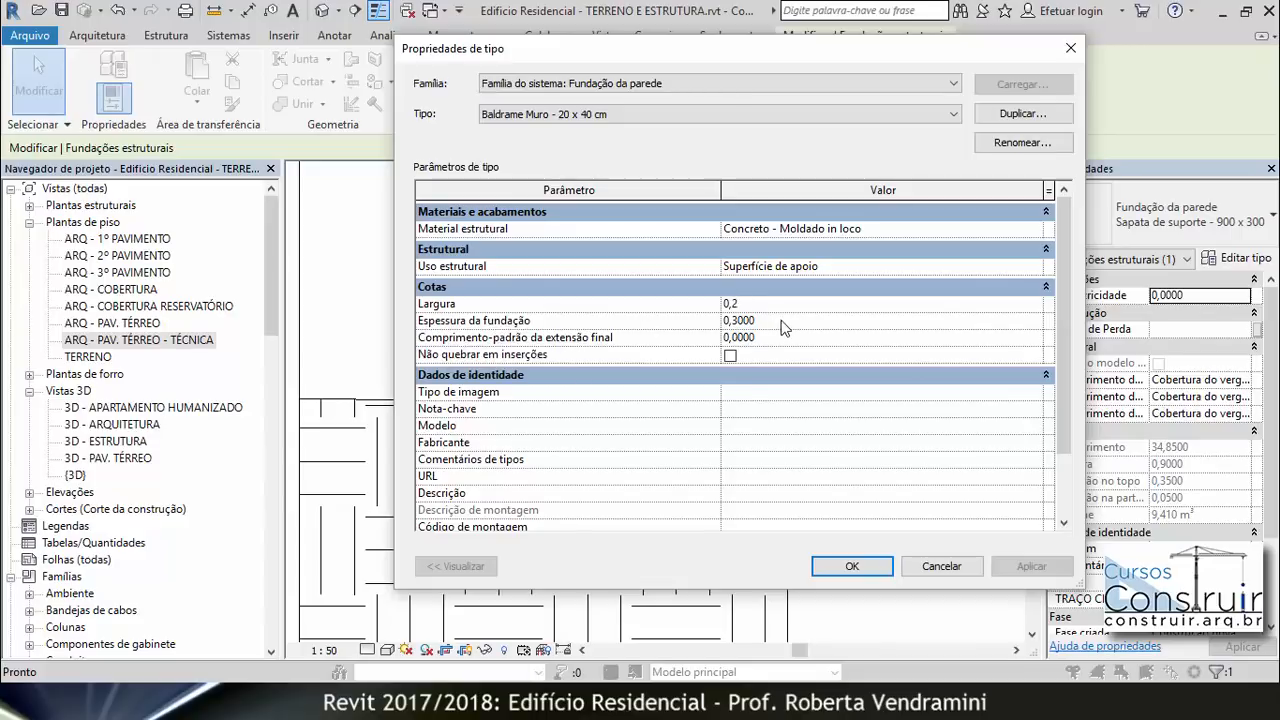
pyautogui.click(780, 321)
pyautogui.moveTo(733, 320); pyautogui.dragTo(765, 320)
pyautogui.write('4')
pyautogui.click(852, 566)
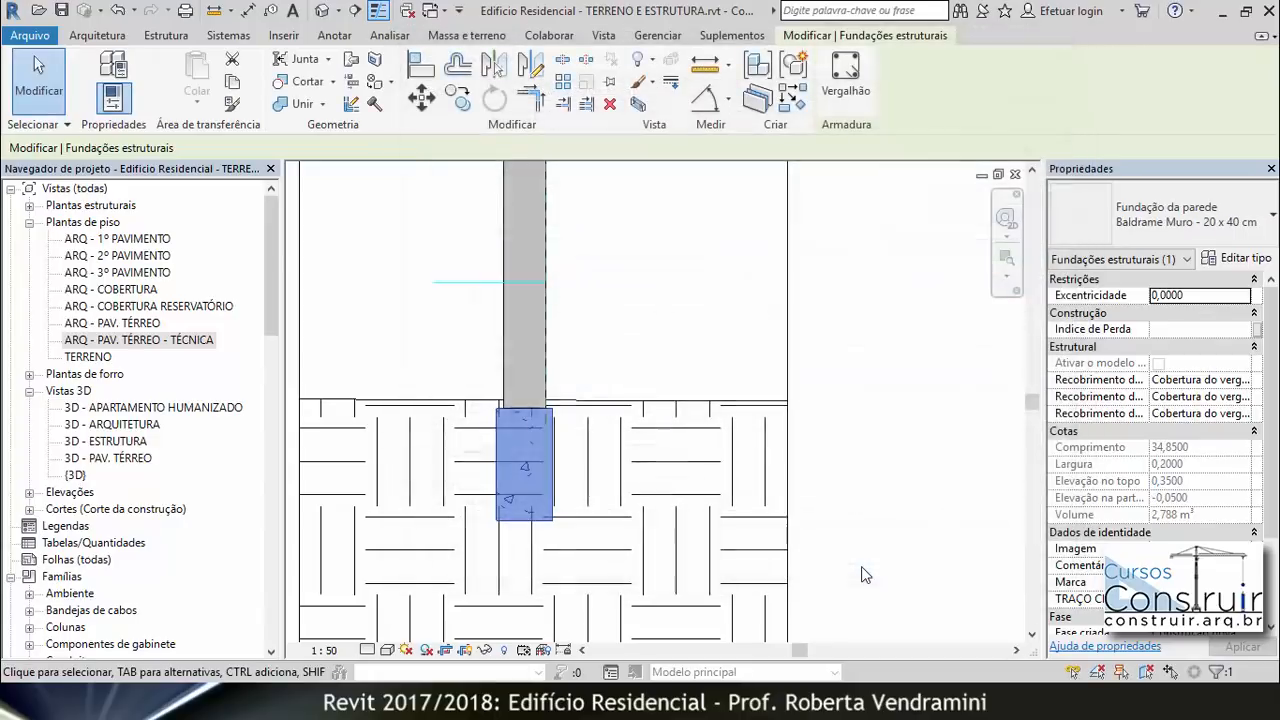
pyautogui.click(866, 522)
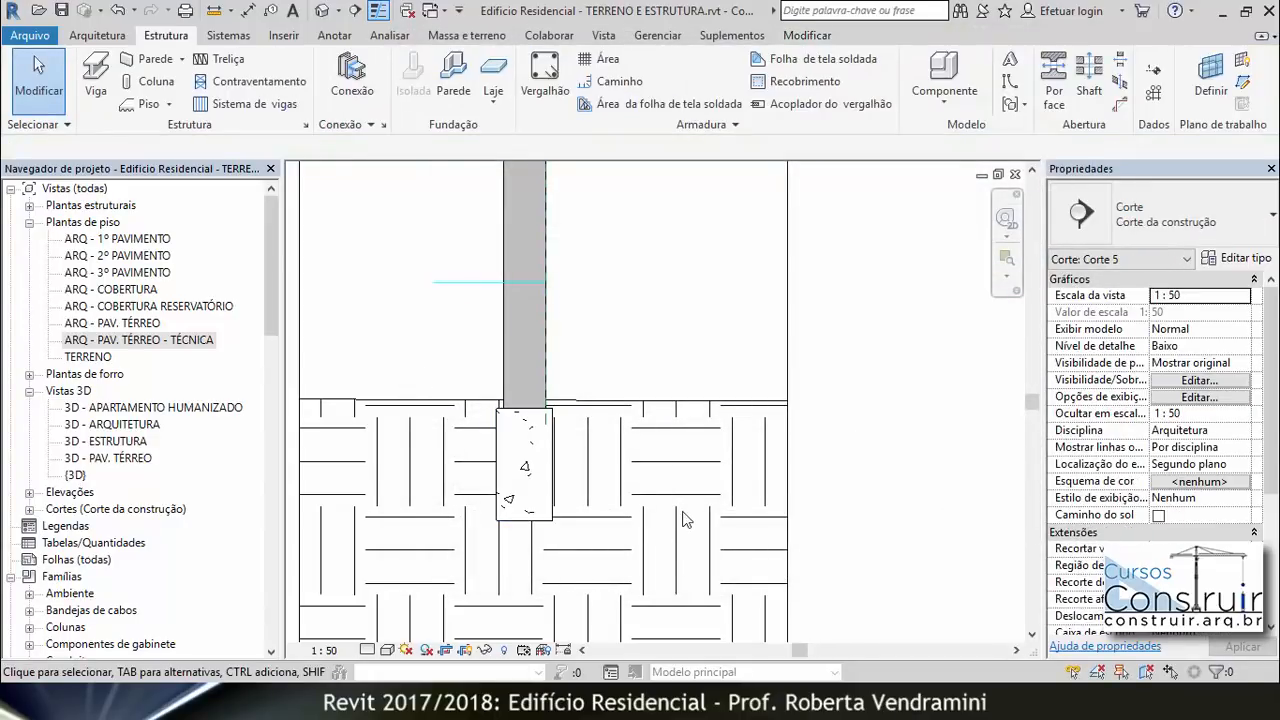
# - Display the section view in the realistic visual style with the Alto detail level, showing the wall layers and footing
pyautogui.scroll(-2, 686, 518)
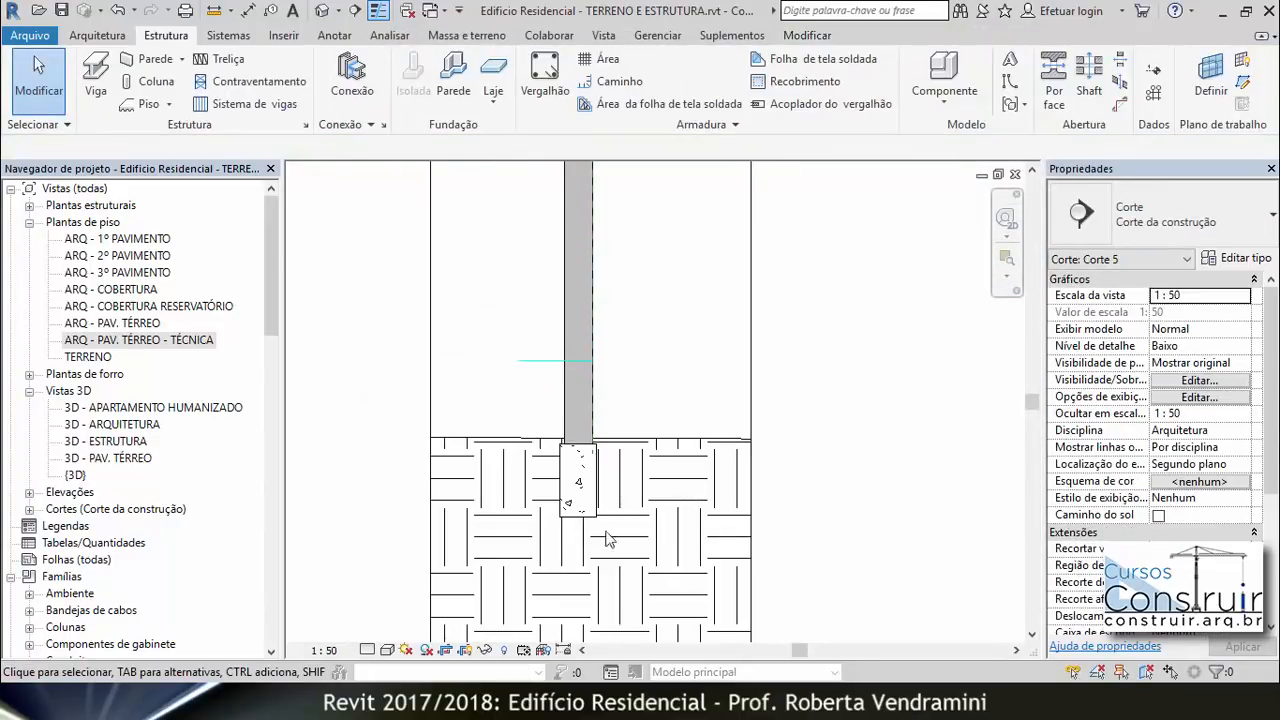
pyautogui.click(387, 650)
pyautogui.click(428, 628)
pyautogui.scroll(2, 650, 479)
pyautogui.moveTo(650, 479); pyautogui.dragTo(591, 455, button='middle')
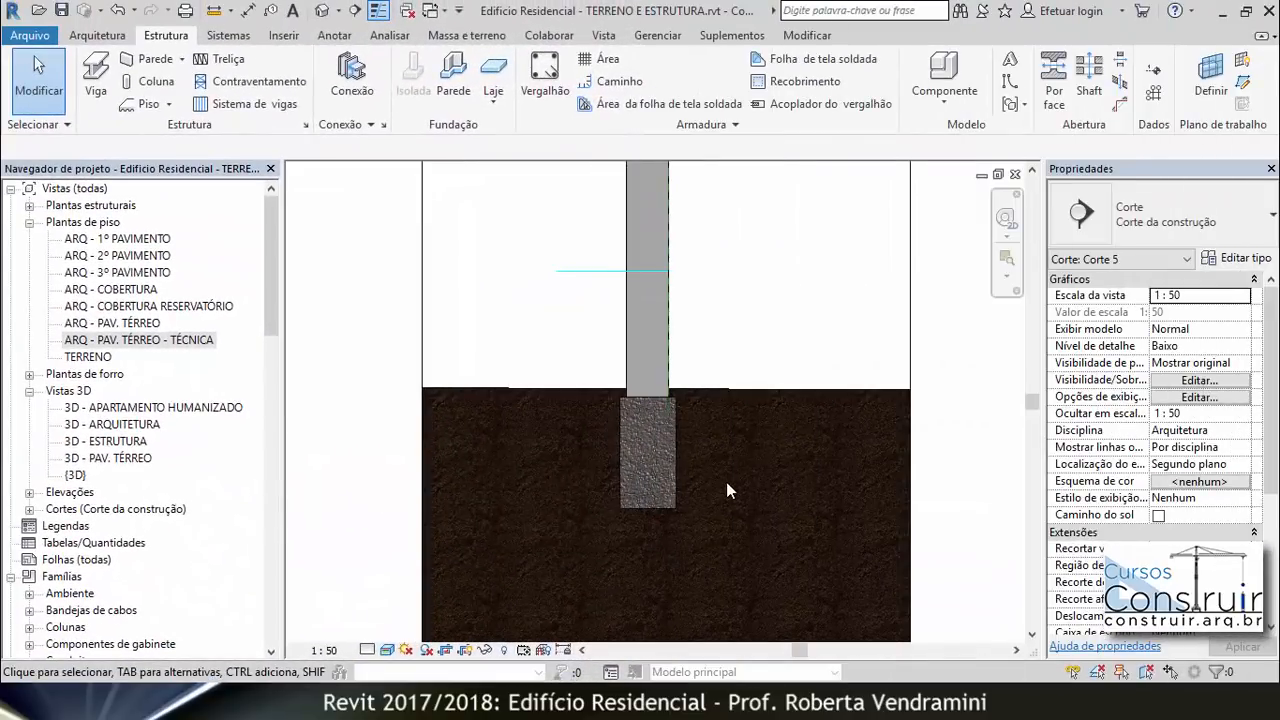
pyautogui.scroll(2, 726, 482)
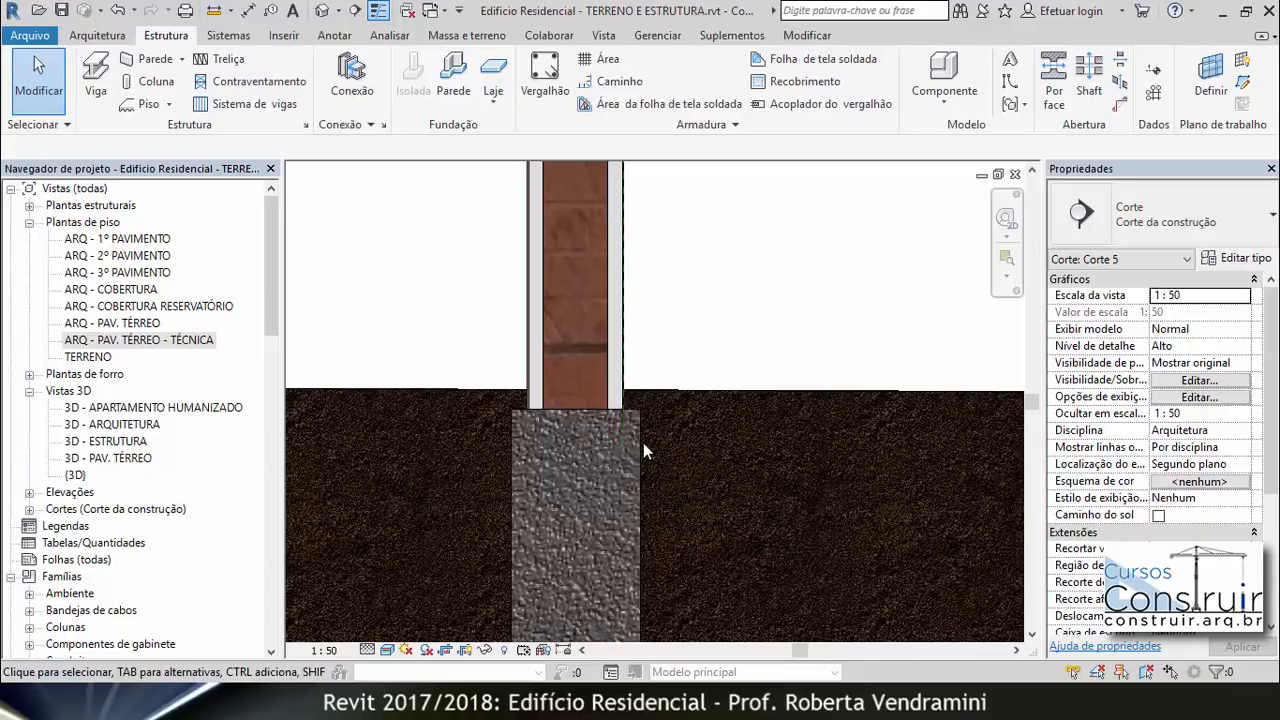
pyautogui.scroll(2, 773, 496)
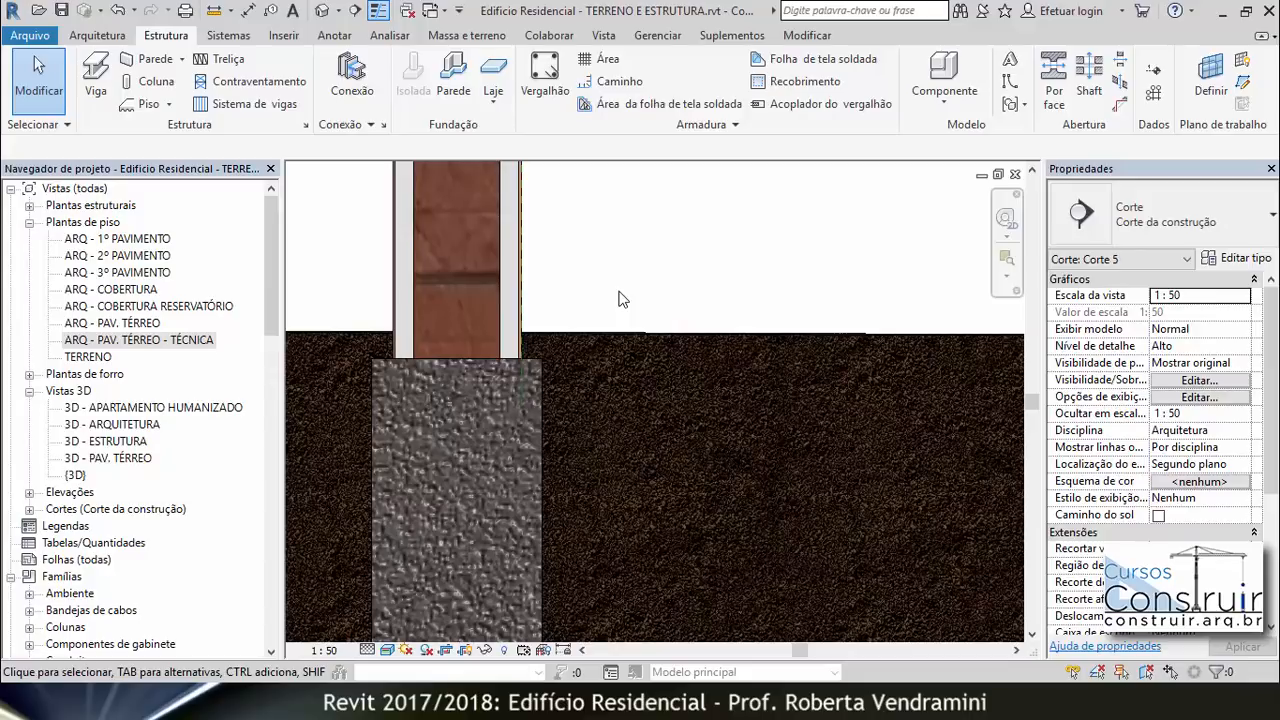
# - Extend the section view's crop region across the full width of the plot to include the opposite perimeter wall
pyautogui.scroll(-20, 664, 452)
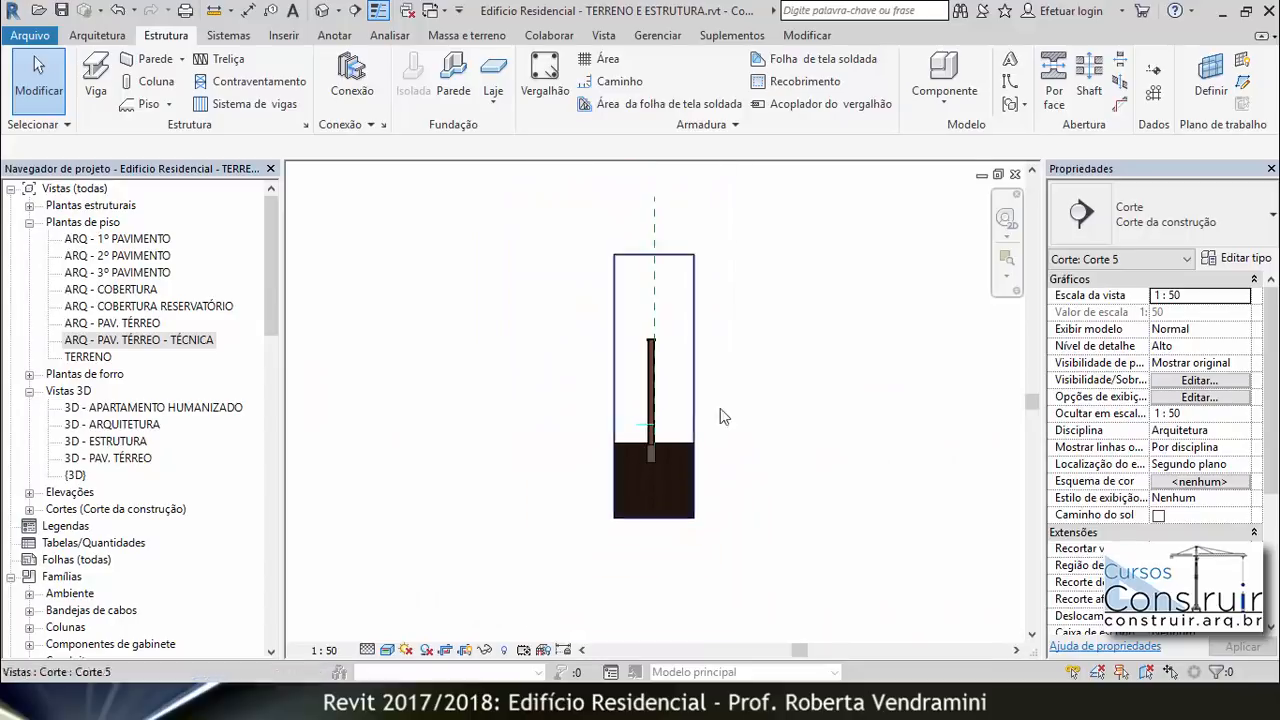
pyautogui.scroll(-5, 760, 390)
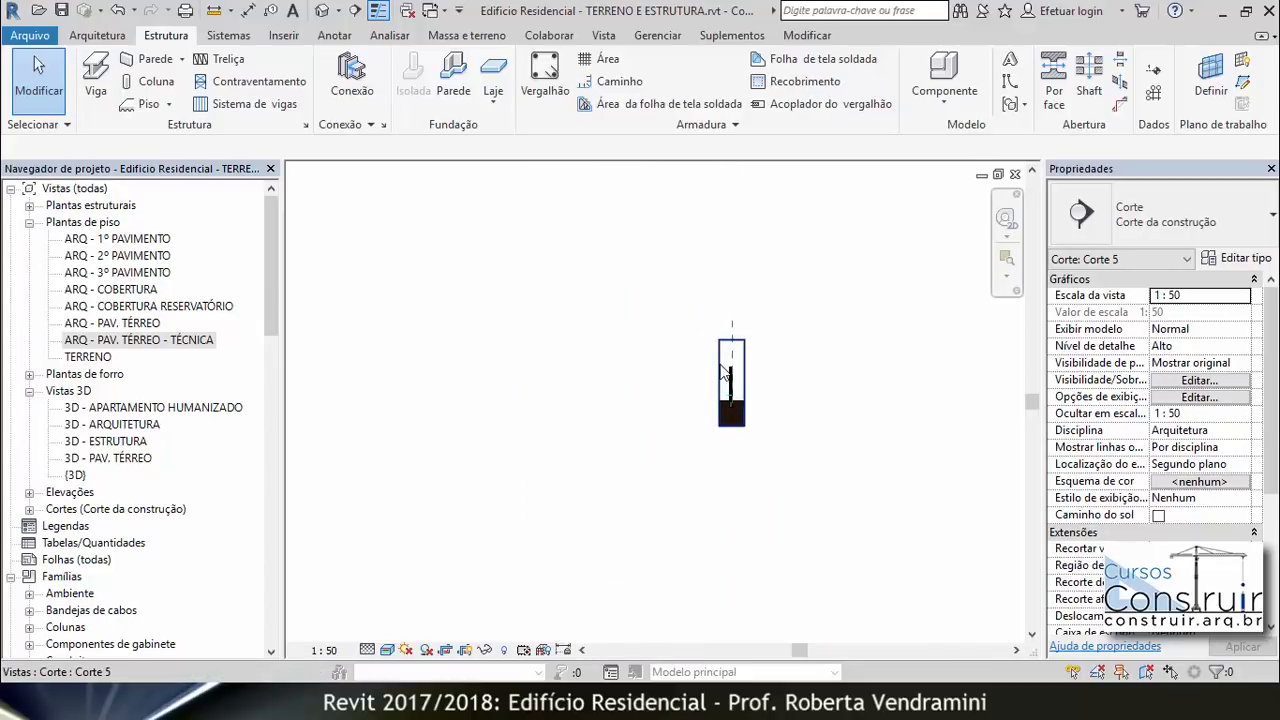
pyautogui.click(725, 372)
pyautogui.click(764, 350)
pyautogui.click(744, 357)
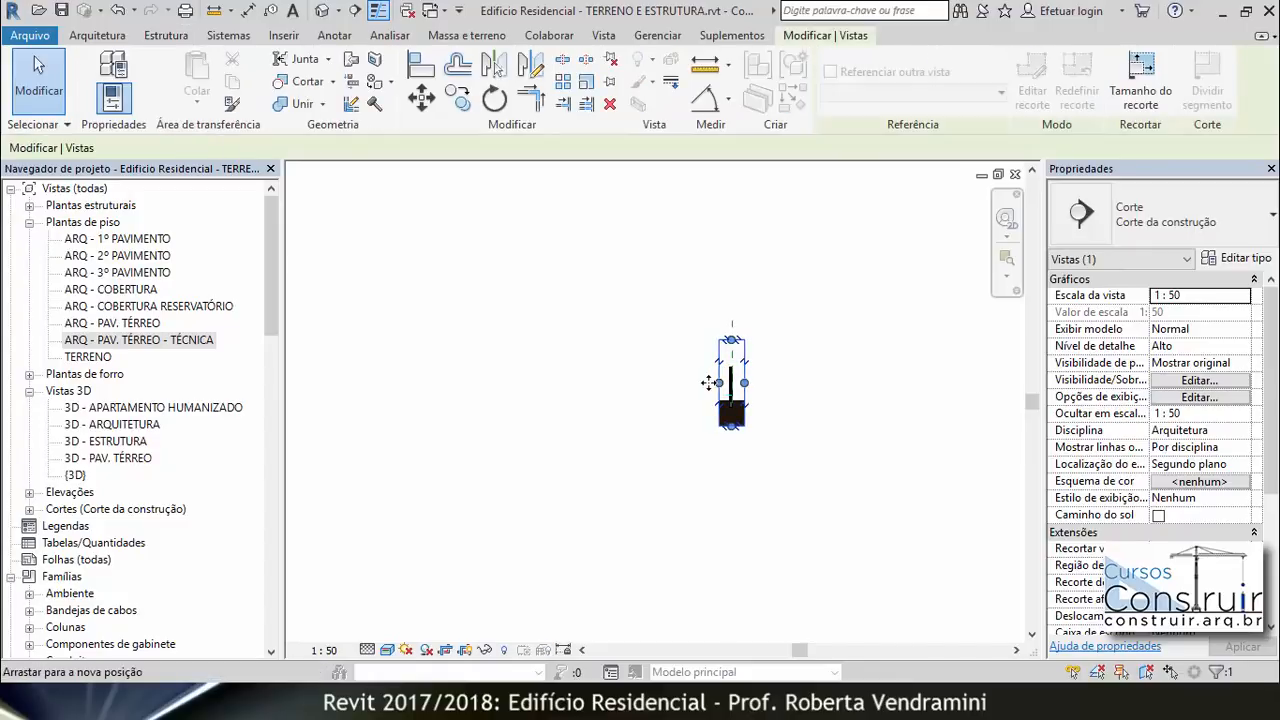
pyautogui.moveTo(708, 383); pyautogui.dragTo(340, 382)
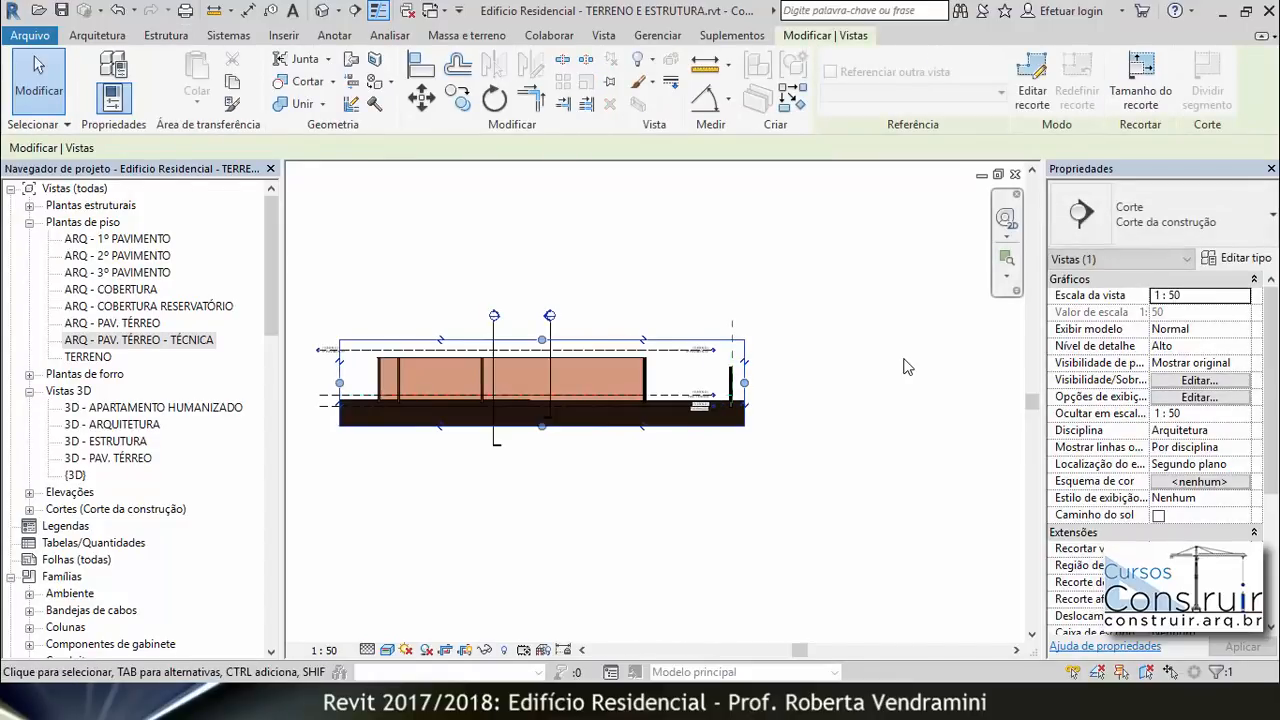
pyautogui.scroll(-1, 903, 367)
pyautogui.moveTo(476, 376); pyautogui.dragTo(343, 375)
pyautogui.click(474, 456)
pyautogui.moveTo(474, 413); pyautogui.dragTo(517, 456, button='middle')
pyautogui.scroll(2, 517, 435)
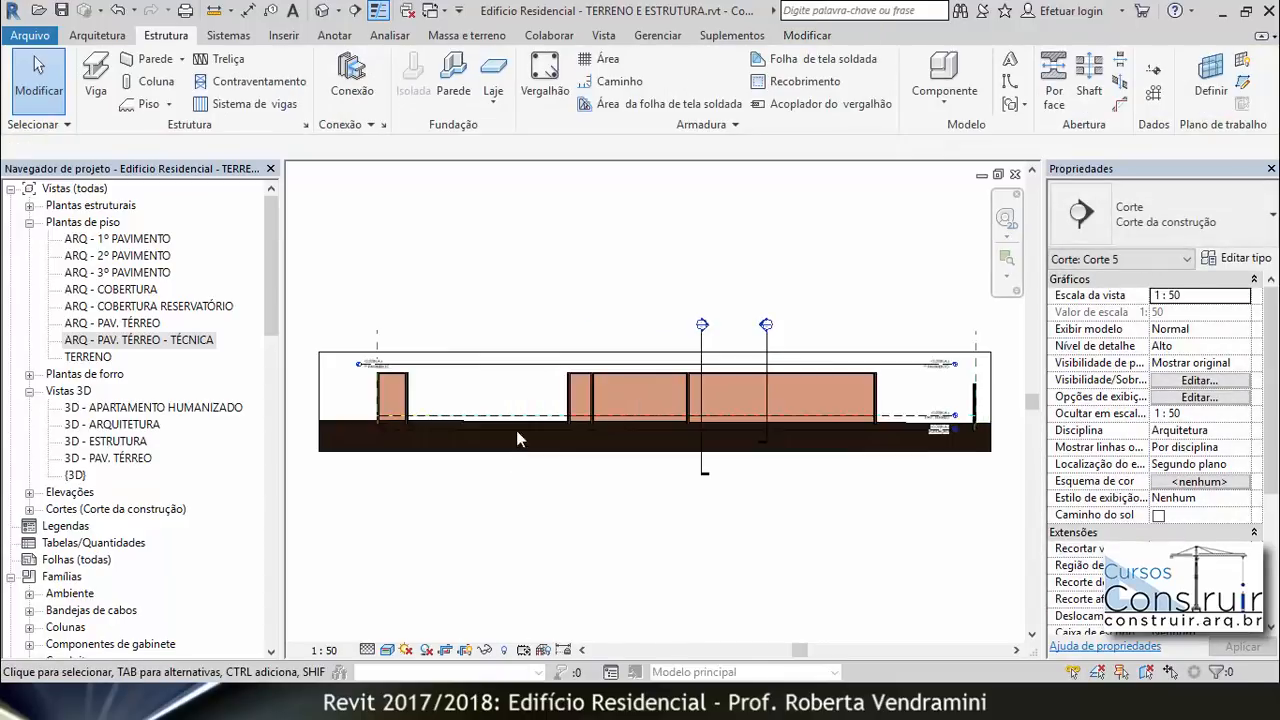